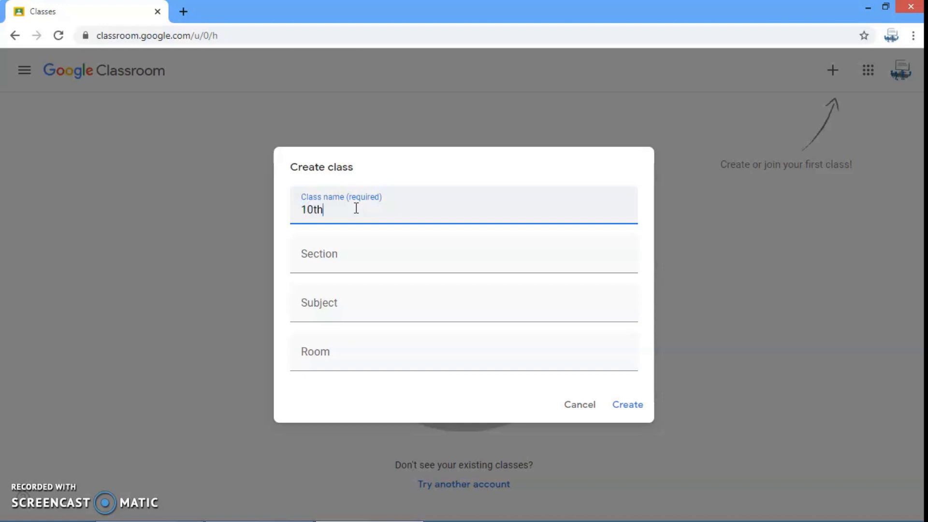
Set the new class's section to A and its subject to Computer
{"action": "left_click", "coordinate": [333, 255]}
{"action": "type", "text": "A"}
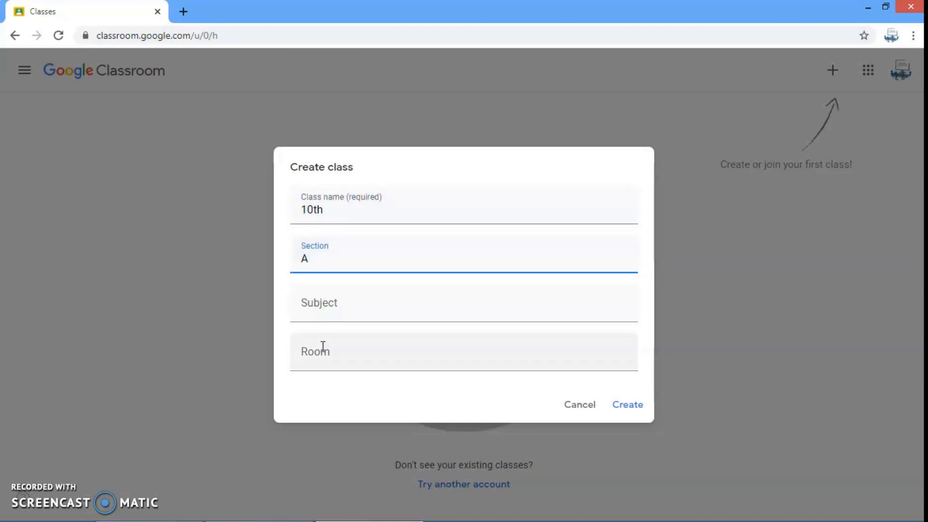
{"action": "left_click", "coordinate": [325, 306]}
{"action": "type", "text": "Computer"}
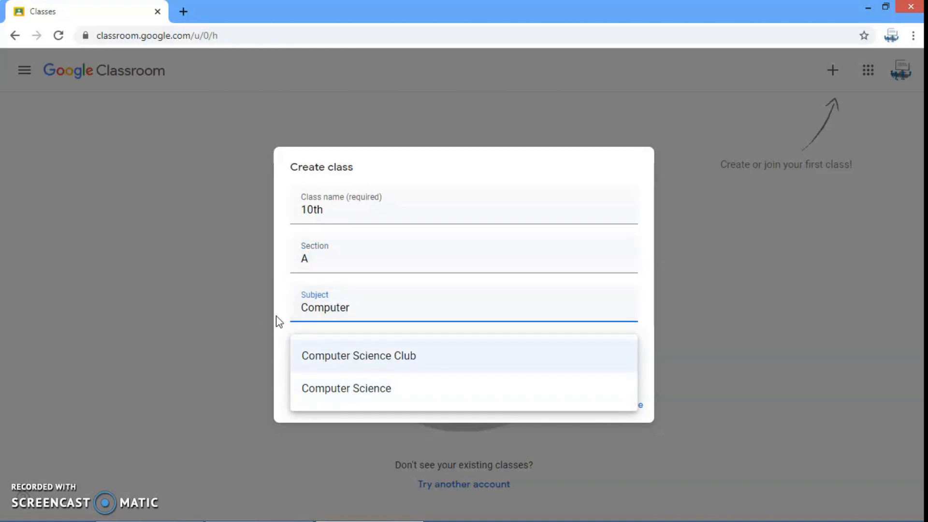
{"action": "key", "text": "Escape"}
Enter "Online Clas" as the room and create the class
{"action": "left_click", "coordinate": [328, 356]}
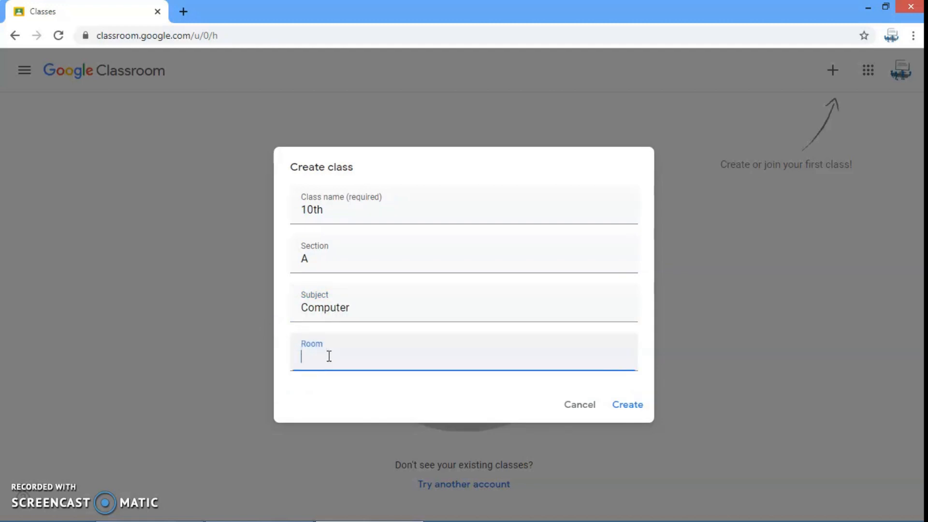
{"action": "type", "text": "Online Class"}
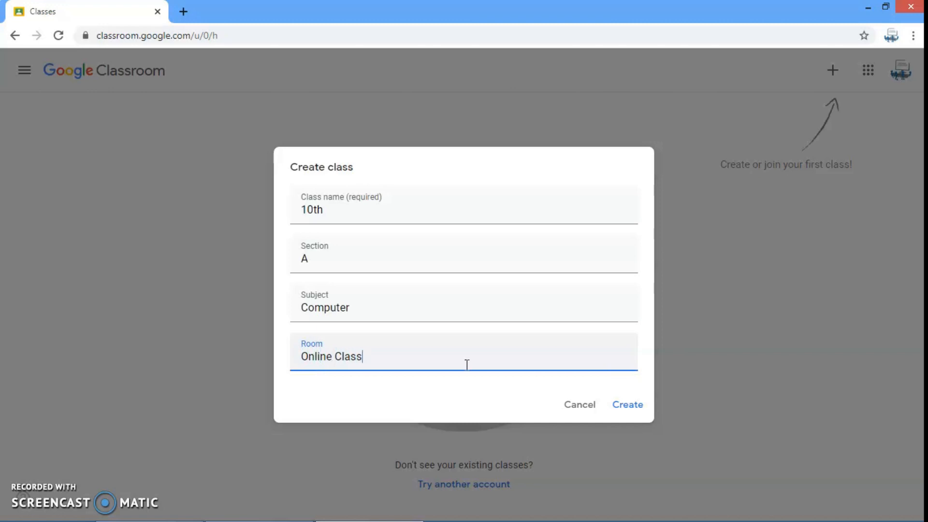
{"action": "left_click", "coordinate": [629, 405]}
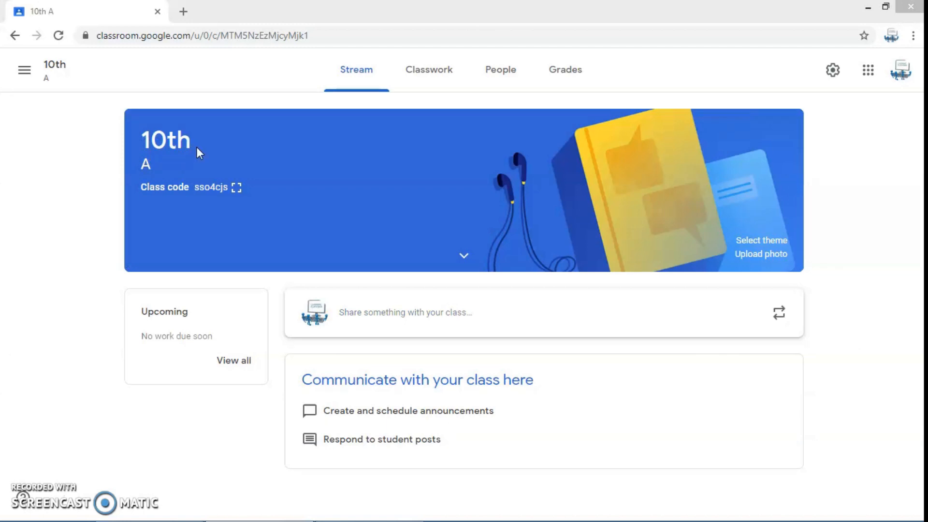
Highlight the class code and apply the General gallery theme showing a tablet, laptop and phone to the class header
{"action": "double_click", "coordinate": [197, 189]}
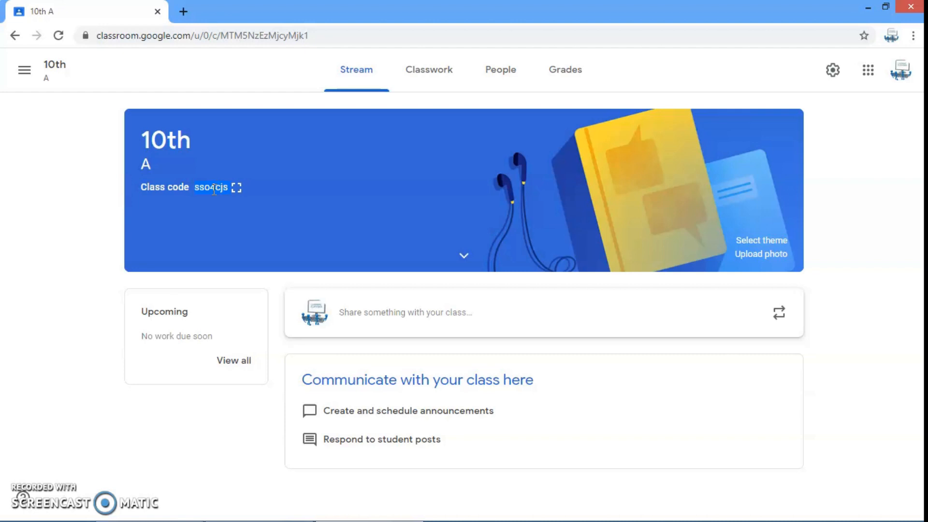
{"action": "left_click", "coordinate": [101, 255]}
{"action": "left_click", "coordinate": [761, 242]}
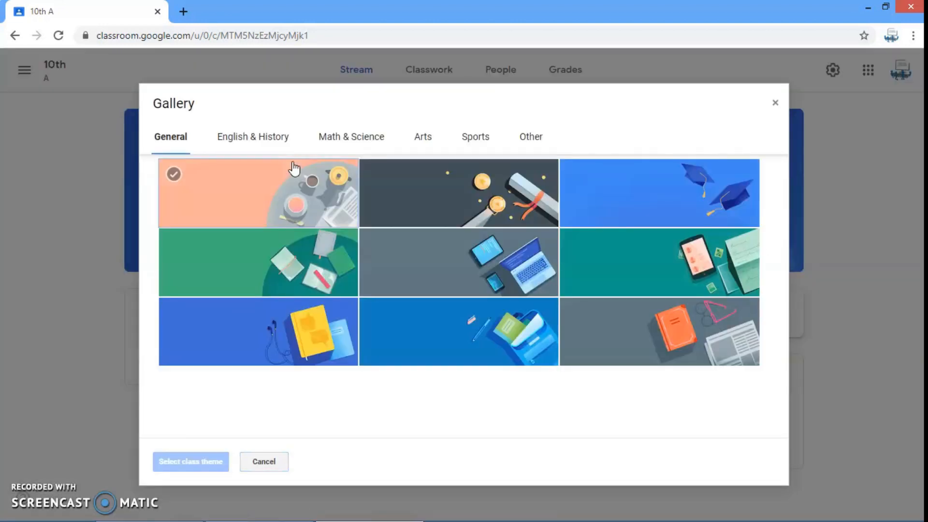
{"action": "left_click", "coordinate": [473, 265]}
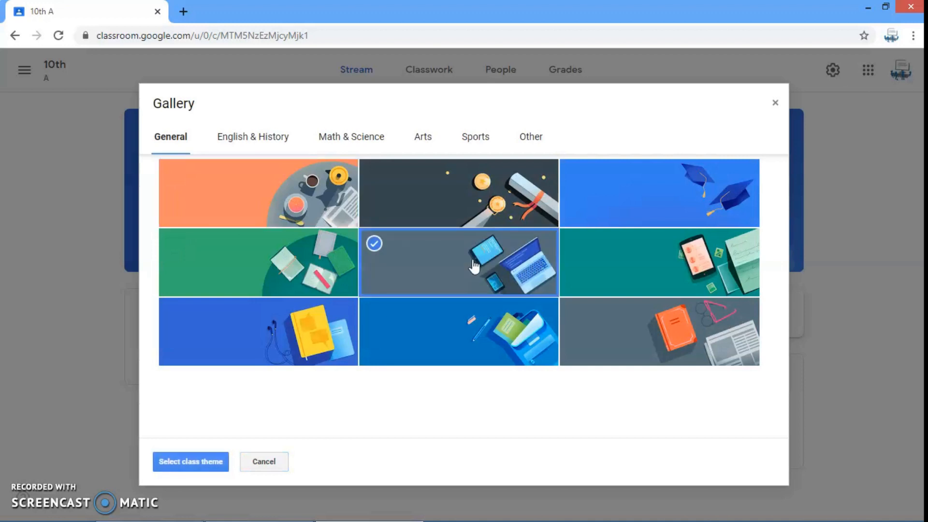
{"action": "left_click", "coordinate": [200, 462]}
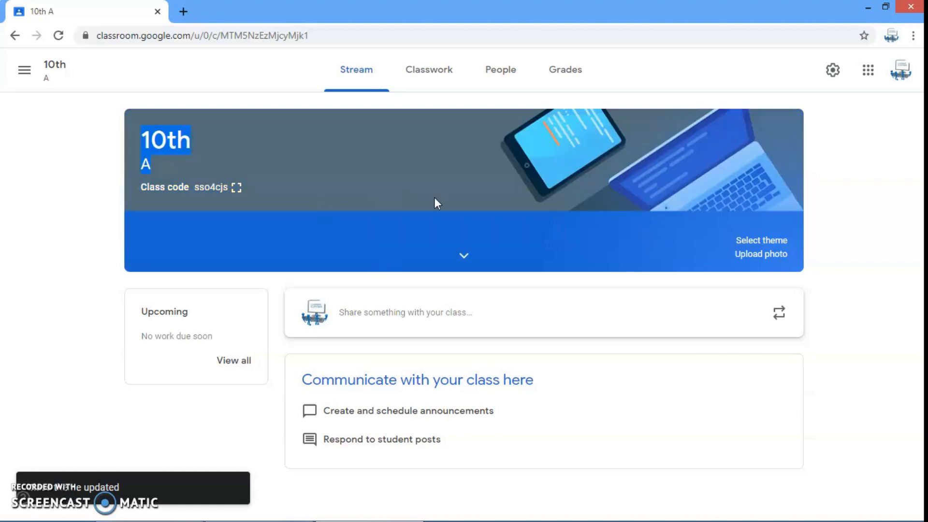
Upload POL.jpg from the Google Classroom folder as the class header photo
{"action": "left_click", "coordinate": [757, 256]}
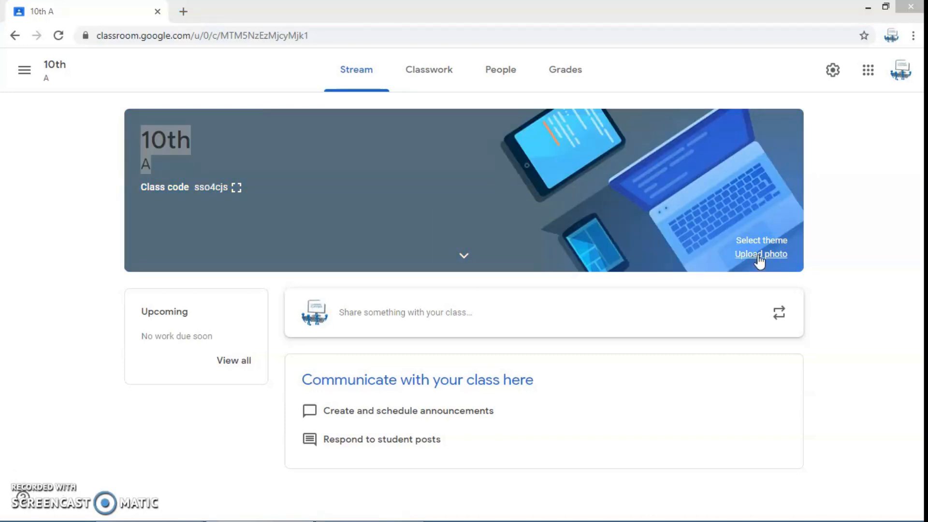
{"action": "left_click", "coordinate": [760, 260]}
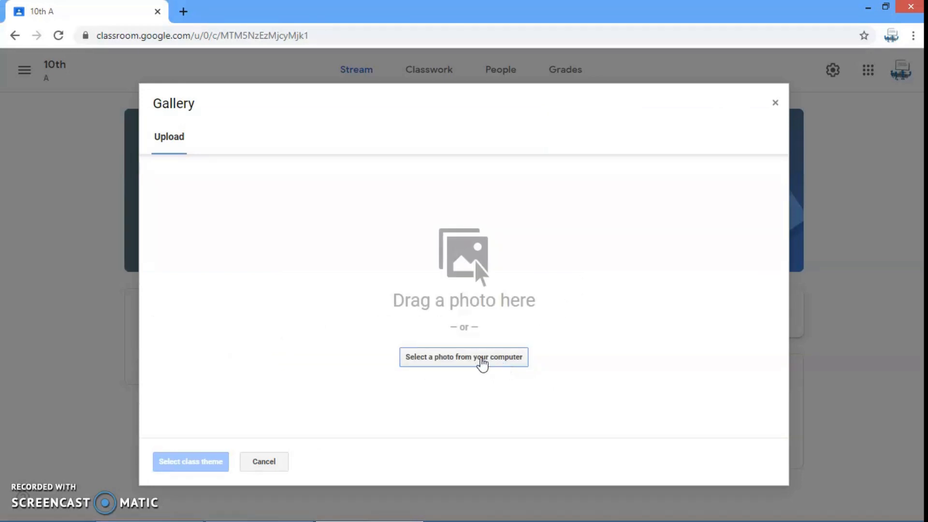
{"action": "left_click", "coordinate": [477, 362]}
{"action": "left_click", "coordinate": [326, 131]}
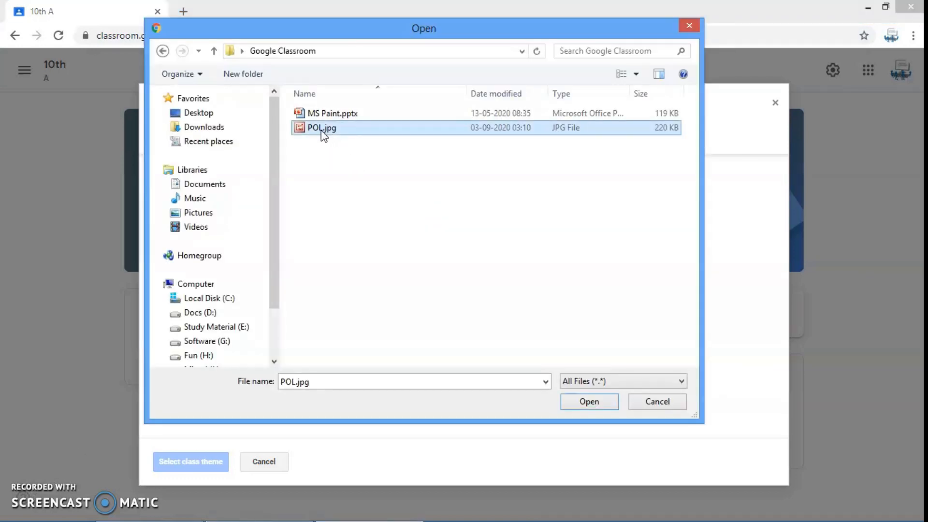
{"action": "left_click", "coordinate": [589, 401]}
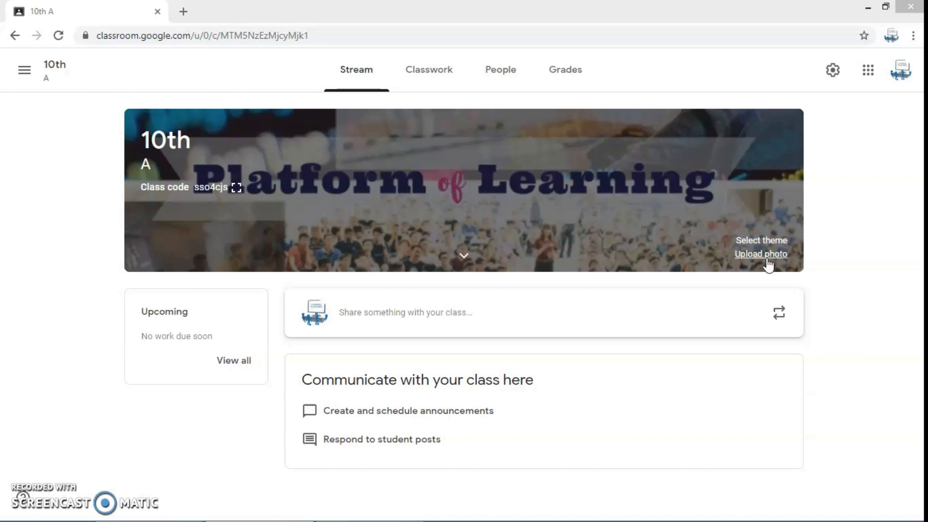
Invite two co-teachers to the class by pasting their e-mail addresses
{"action": "left_click", "coordinate": [498, 76]}
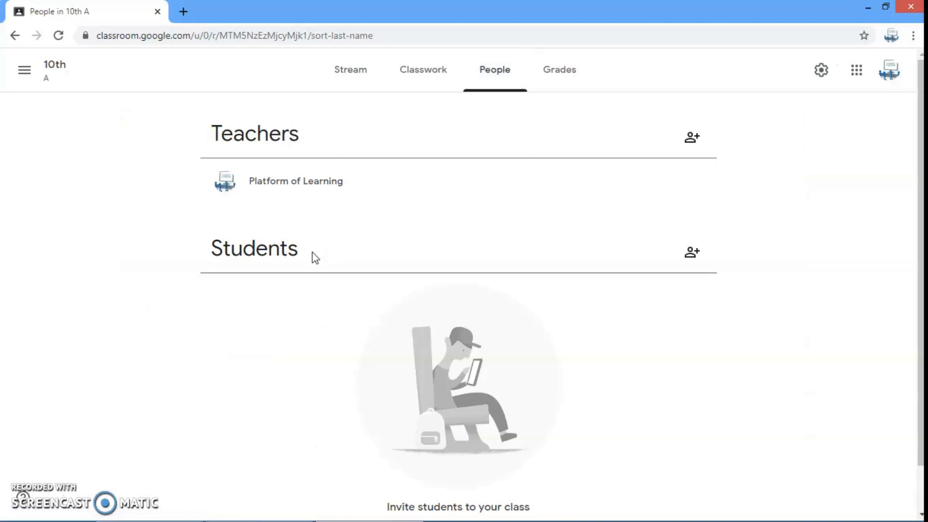
{"action": "left_click", "coordinate": [691, 140]}
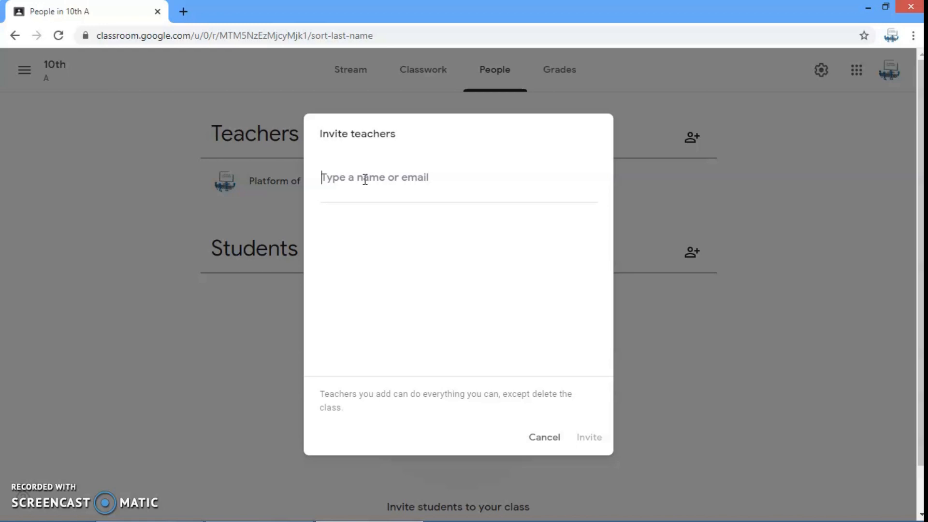
{"action": "key", "text": "ctrl+v"}
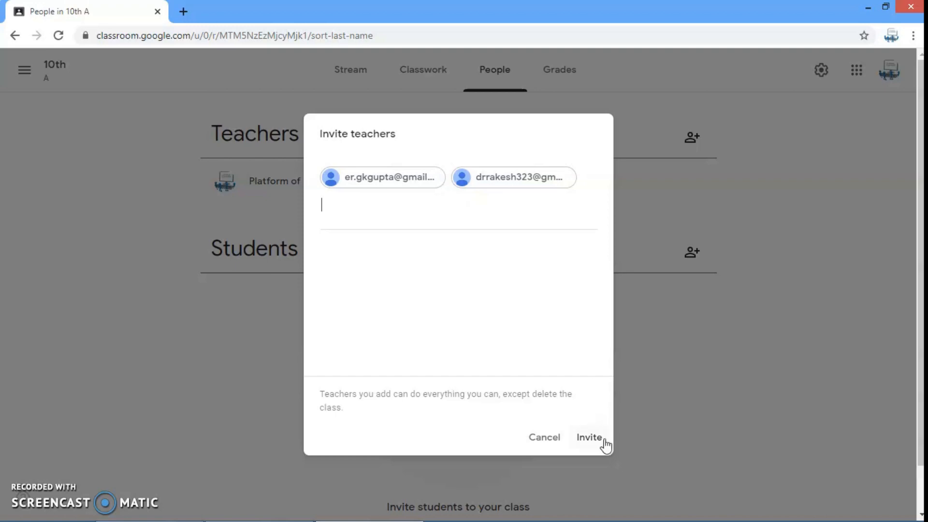
{"action": "left_click", "coordinate": [590, 437]}
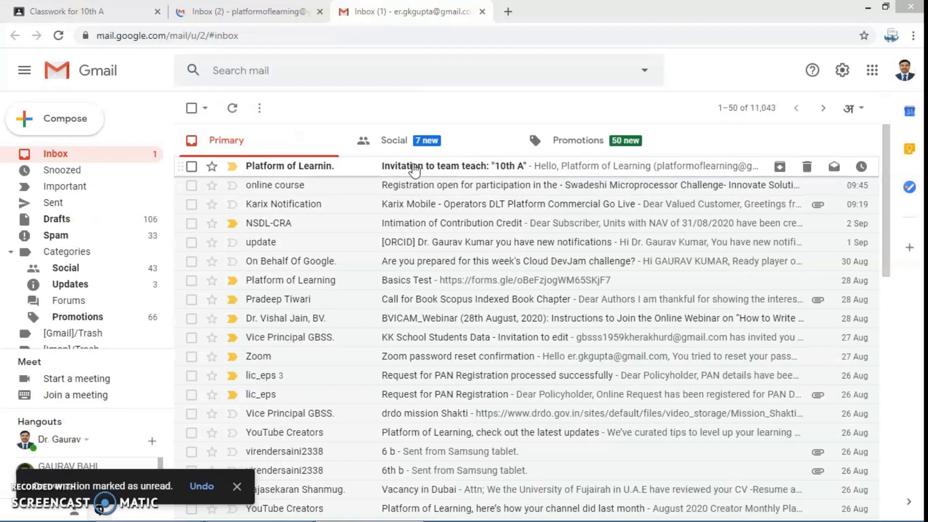
Switch to the invited teacher's Gmail inbox, open the team-teach invitation for 10th A and join the class
{"action": "left_click", "coordinate": [424, 169]}
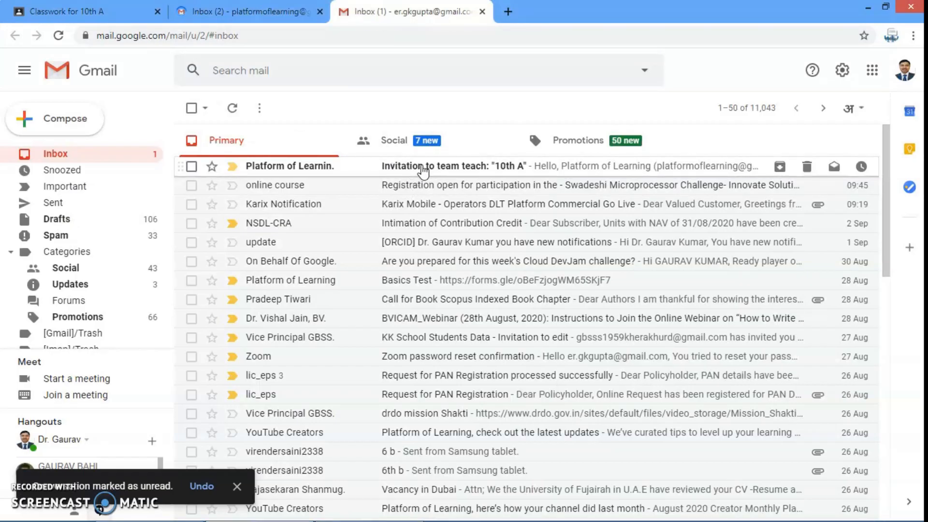
{"action": "scroll", "coordinate": [459, 368], "scroll_direction": "down", "scroll_amount": 3}
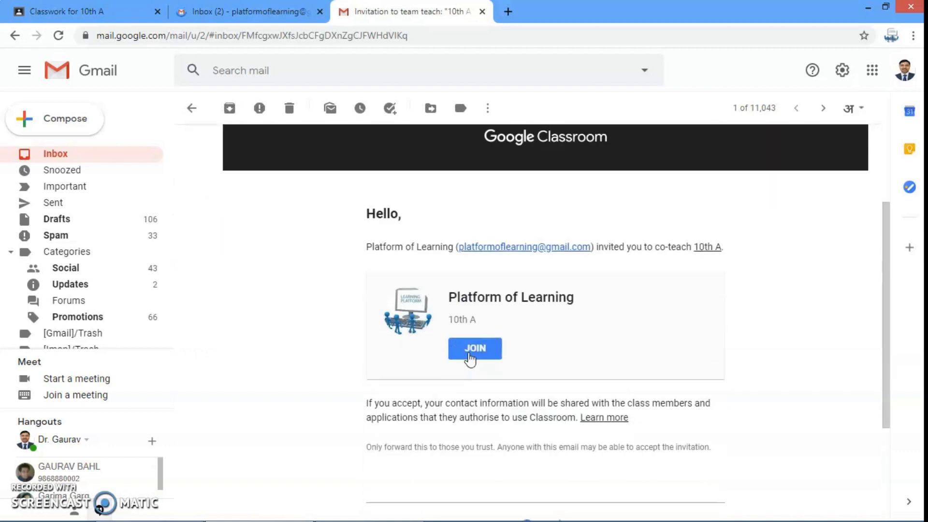
{"action": "left_click", "coordinate": [475, 348]}
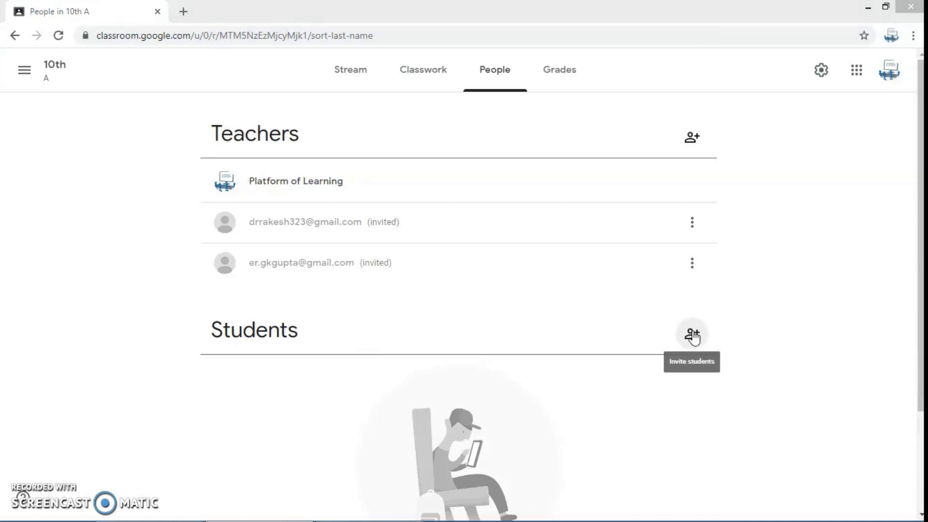
Invite three students to the class by pasting their e-mail addresses, and copy the class invite link
{"action": "left_click", "coordinate": [695, 340]}
{"action": "key", "text": "ctrl+v"}
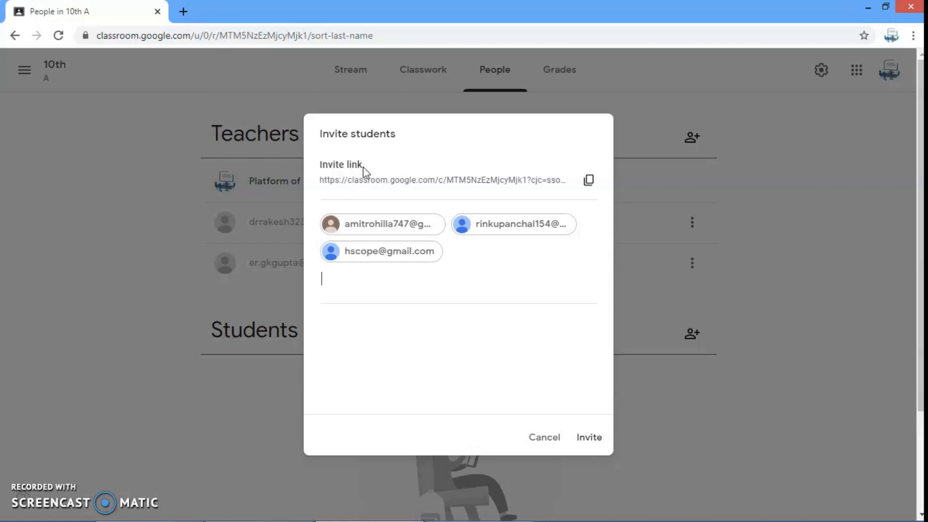
{"action": "left_click", "coordinate": [588, 181]}
{"action": "left_click", "coordinate": [588, 440]}
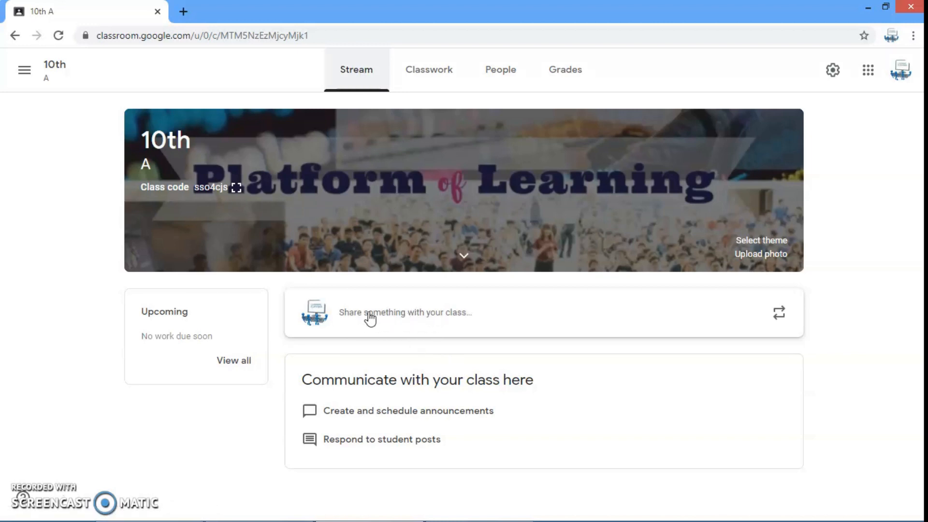
Write a stream announcement for all students of 10th A reading "Welcome in computer Class"
{"action": "left_click", "coordinate": [389, 314]}
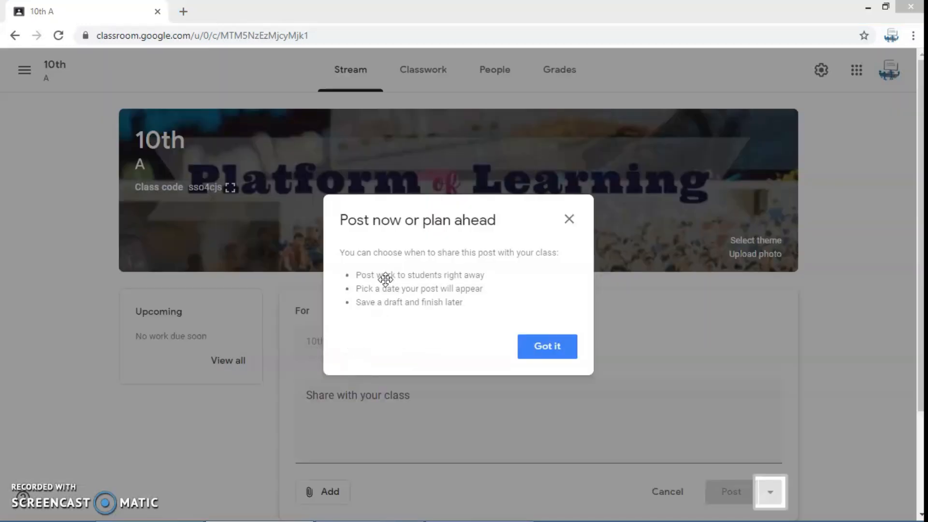
{"action": "left_click", "coordinate": [549, 348]}
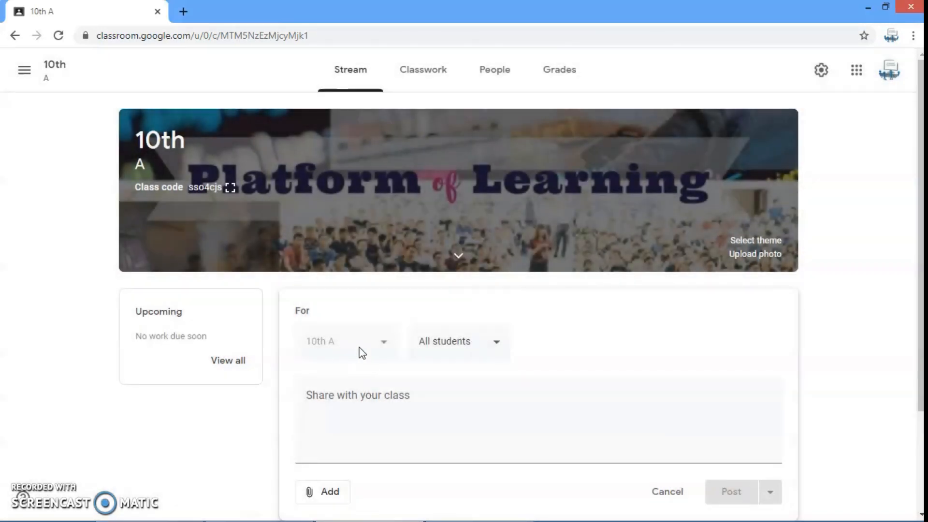
{"action": "scroll", "coordinate": [483, 349], "scroll_direction": "down", "scroll_amount": 3}
{"action": "left_click", "coordinate": [482, 224]}
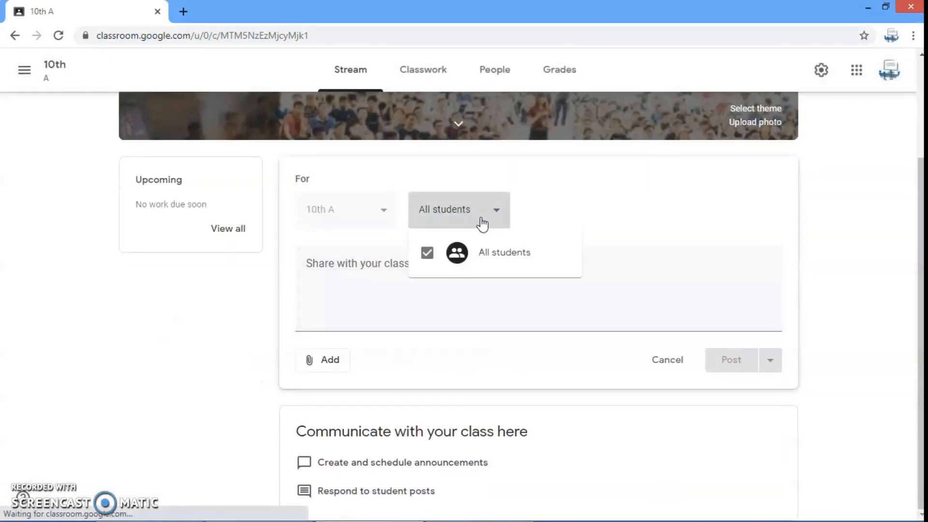
{"action": "left_click", "coordinate": [477, 213]}
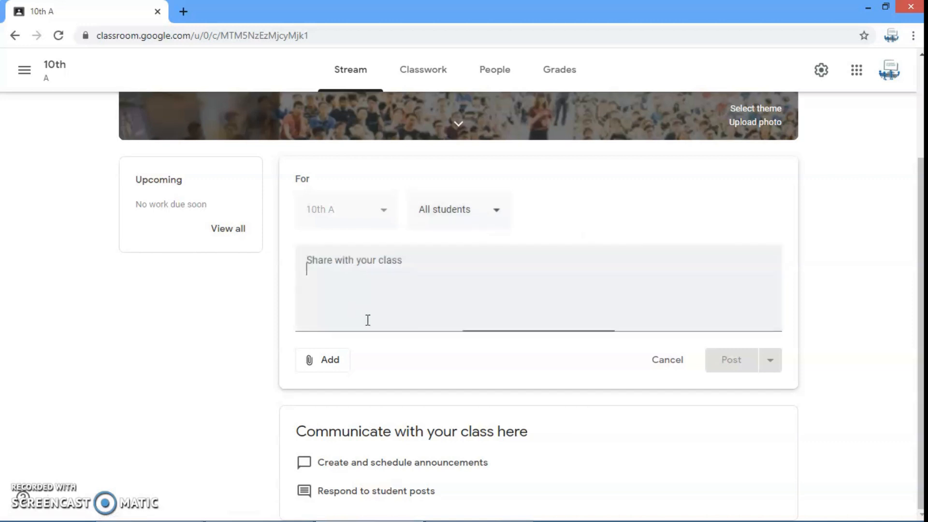
{"action": "scroll", "coordinate": [368, 319], "scroll_direction": "up", "scroll_amount": 1}
{"action": "type", "text": "Welcoe"}
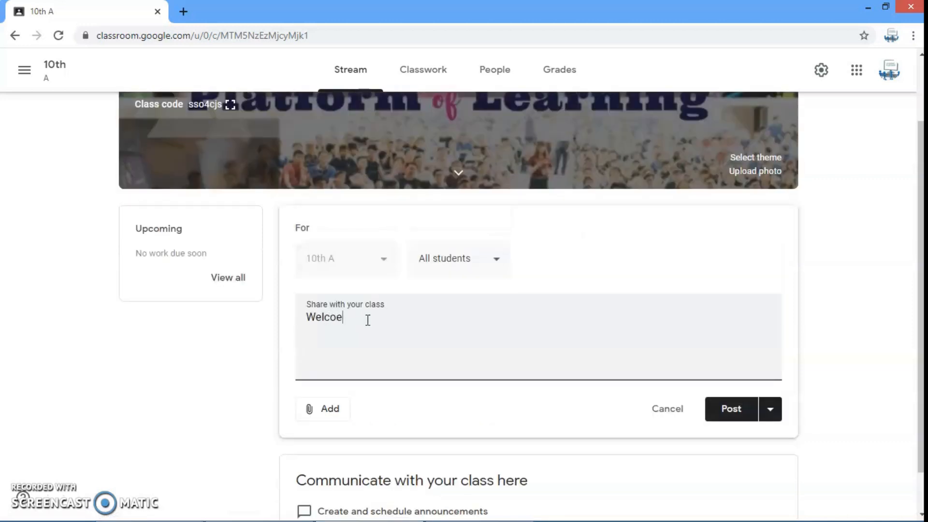
{"action": "key", "text": "BackSpace"}
{"action": "type", "text": "me in computer Class"}
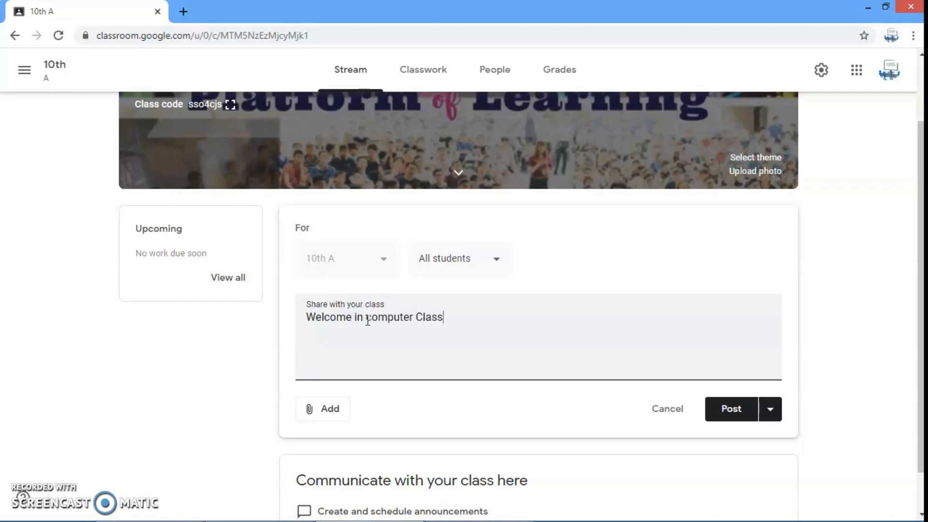
Check the announcement's scheduling and attachment options and post it to the class without an attachment
{"action": "left_click", "coordinate": [769, 411]}
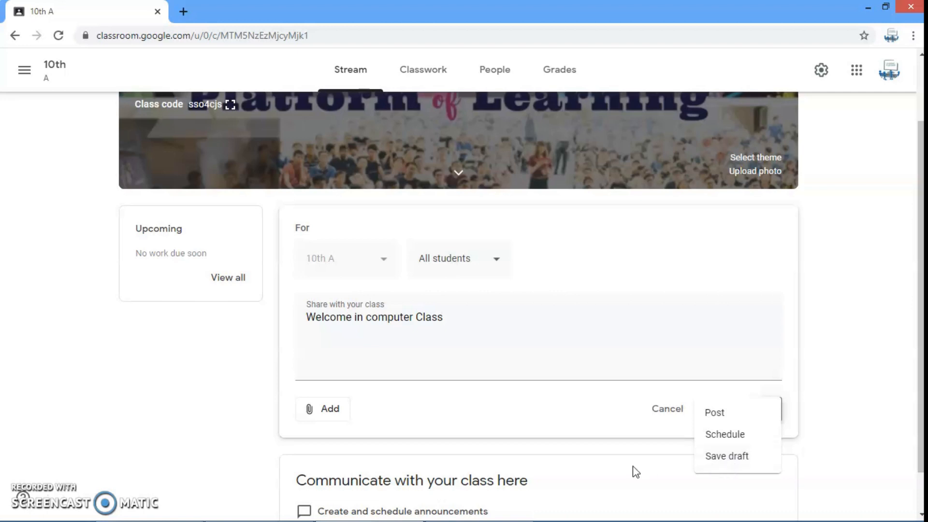
{"action": "left_click", "coordinate": [636, 440]}
{"action": "left_click", "coordinate": [321, 411]}
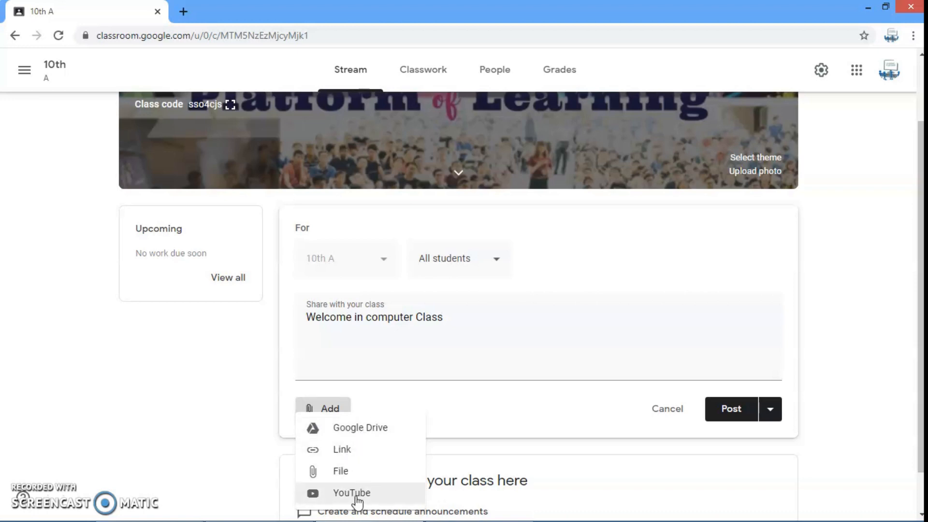
{"action": "left_click", "coordinate": [478, 415]}
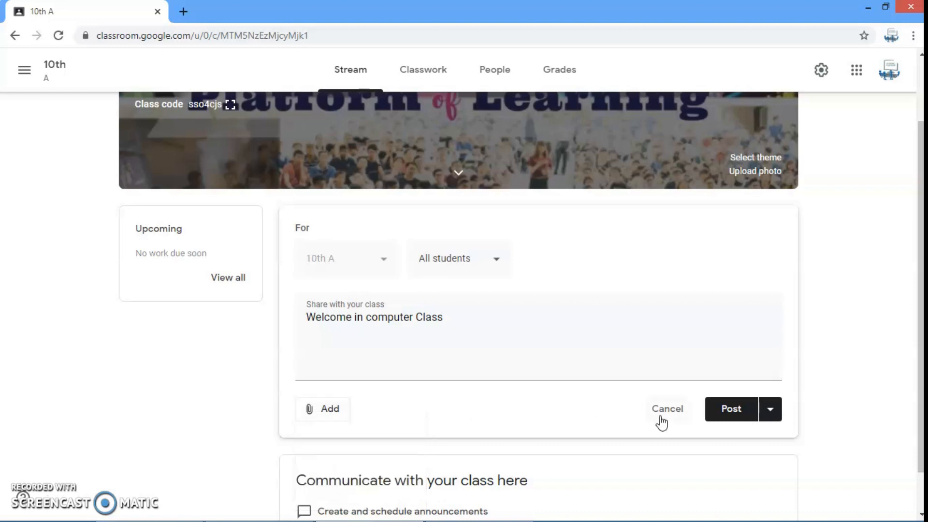
{"action": "left_click", "coordinate": [727, 410]}
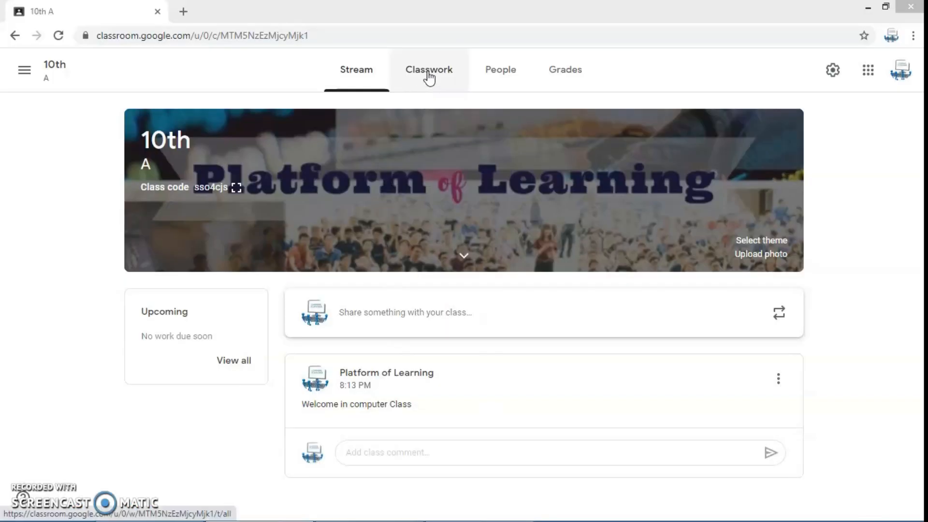
Add a classwork topic named "Basics of Computer" to the 10th A class
{"action": "left_click", "coordinate": [429, 75]}
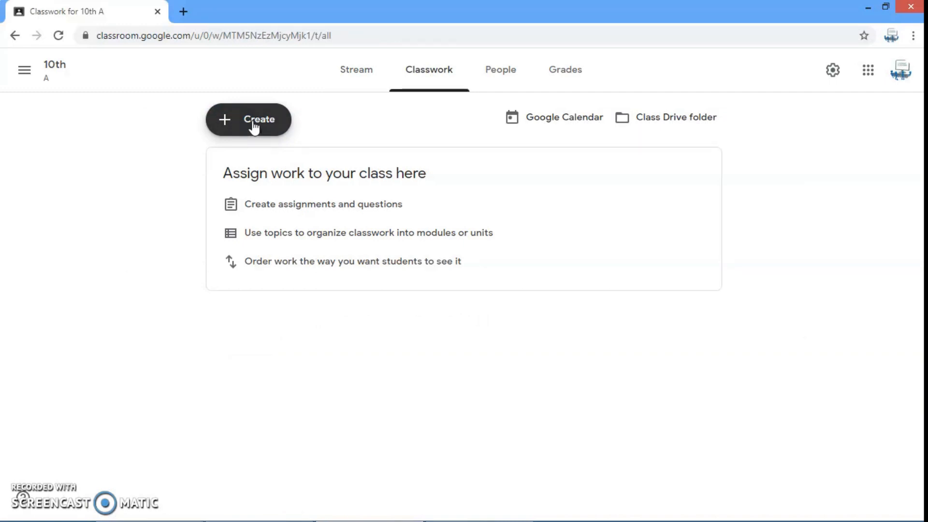
{"action": "left_click", "coordinate": [253, 124]}
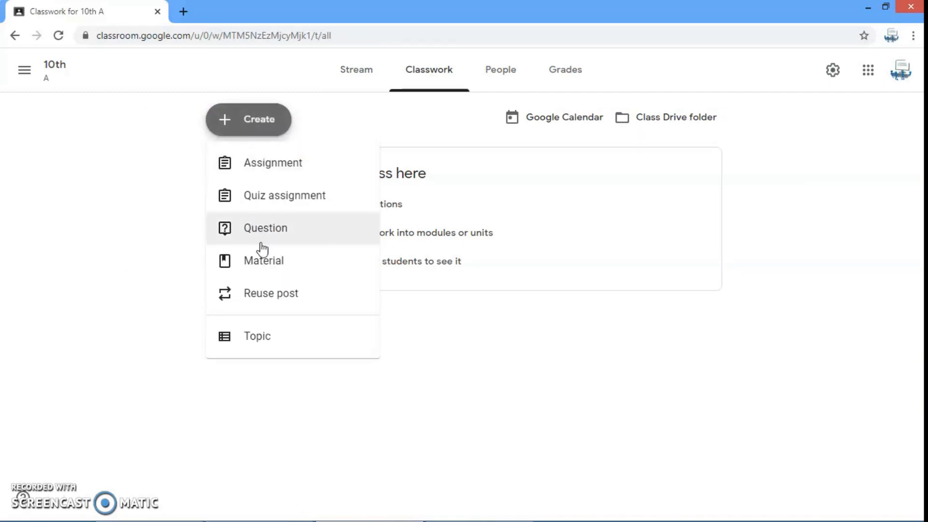
{"action": "left_click", "coordinate": [257, 342]}
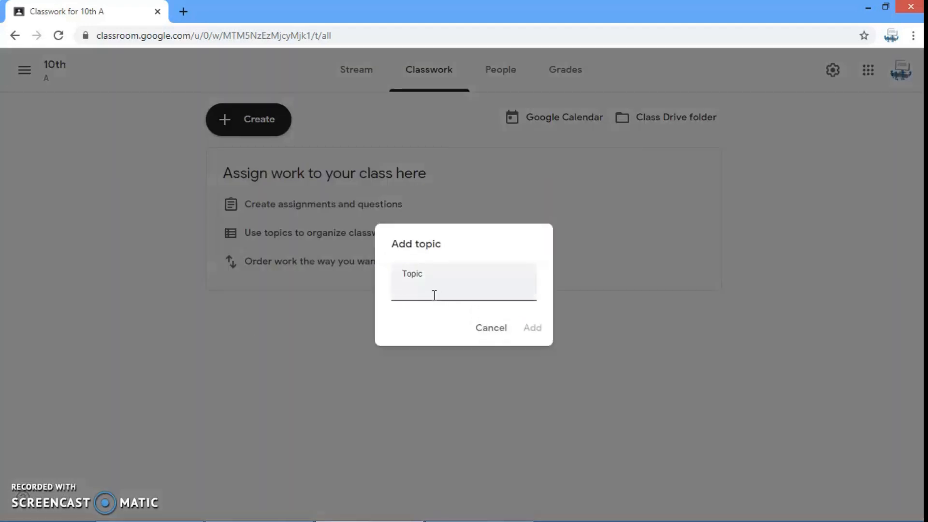
{"action": "type", "text": "Basics of Computer"}
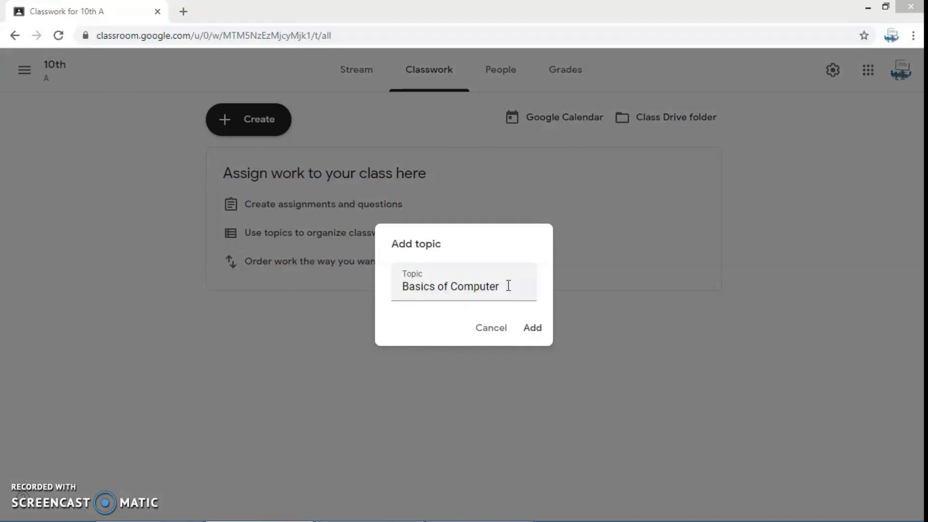
{"action": "left_click", "coordinate": [534, 330]}
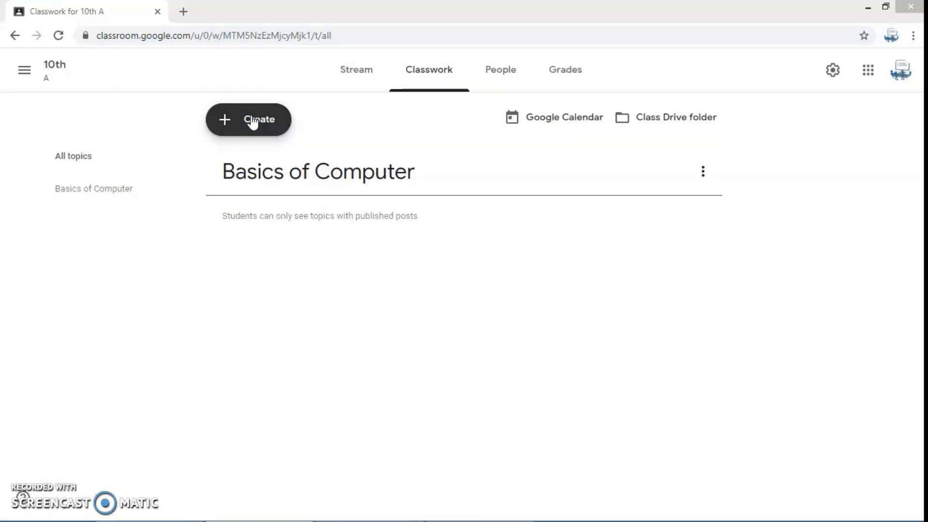
Add a second topic named "Painting in Computer" and move the "Basics of Computer" topic up above it
{"action": "left_click", "coordinate": [251, 120]}
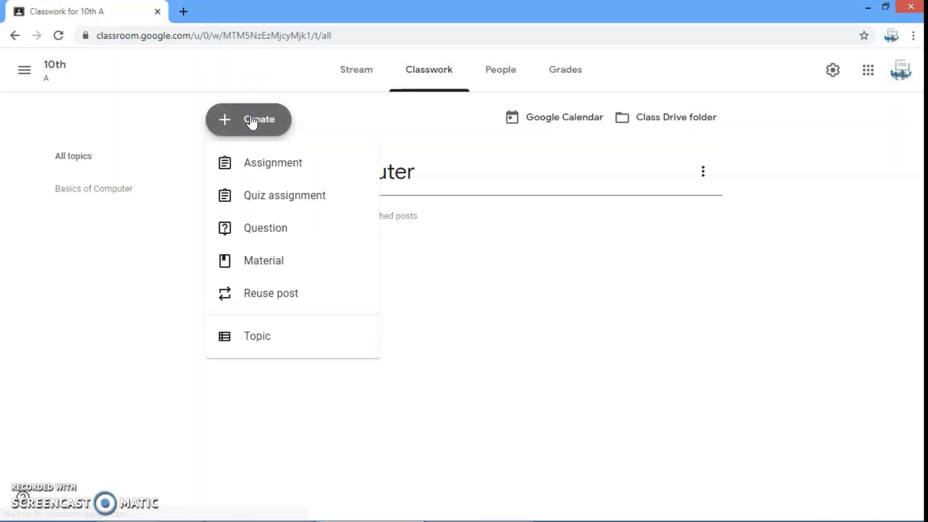
{"action": "left_click", "coordinate": [272, 341]}
{"action": "type", "text": "Painting in Computer"}
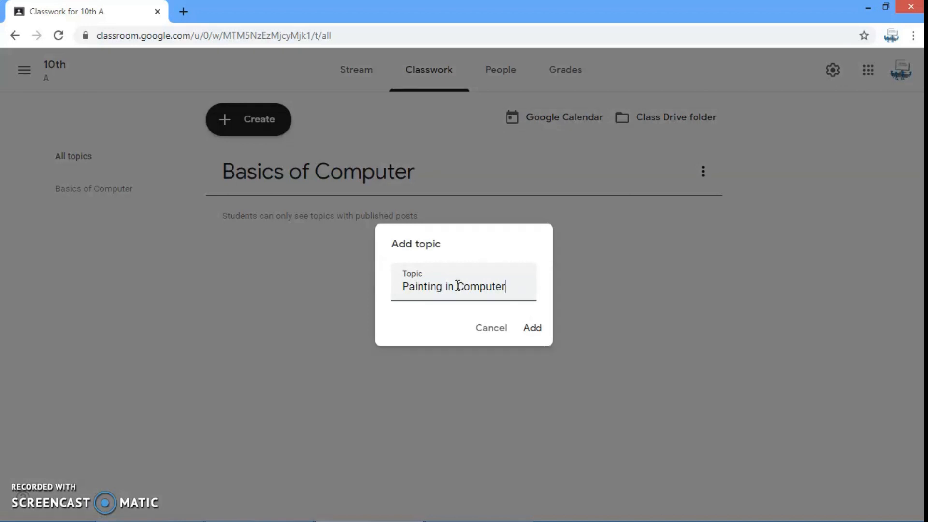
{"action": "left_click", "coordinate": [532, 328]}
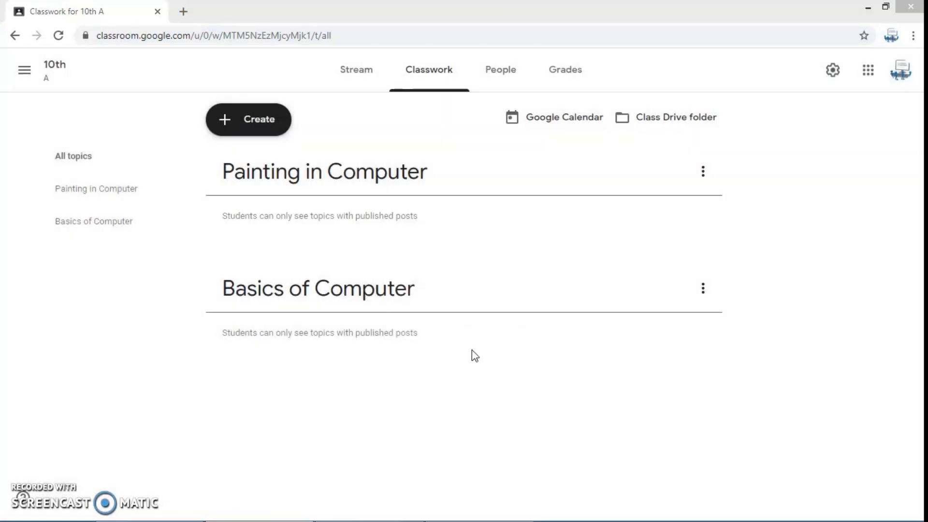
{"action": "left_click", "coordinate": [702, 289]}
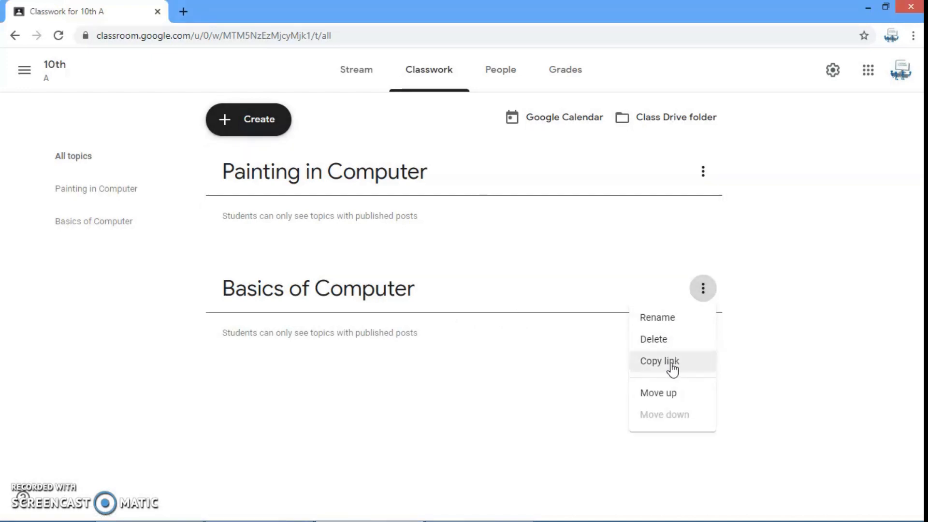
{"action": "left_click", "coordinate": [673, 400]}
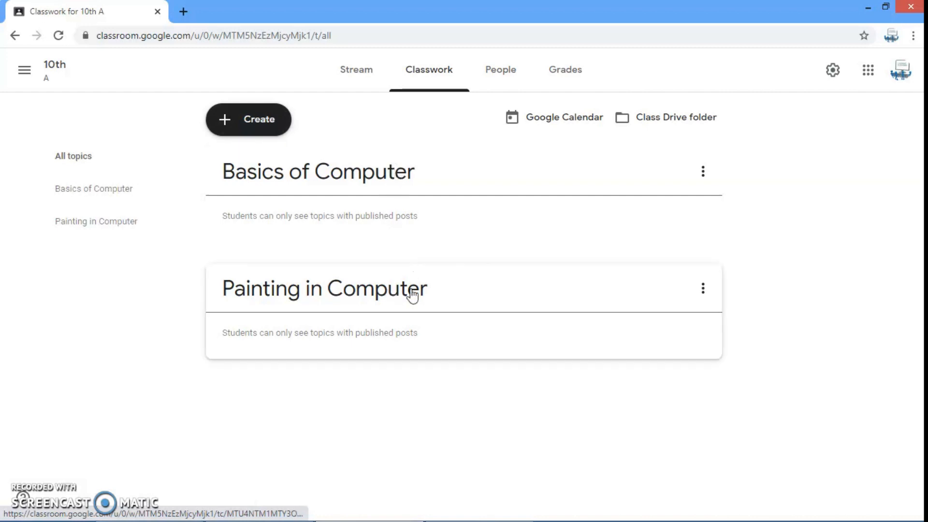
Create an assignment titled "Explain the Principle of Computer" with the instructions "Explain in point with proper heading & subheading"
{"action": "left_click", "coordinate": [264, 129]}
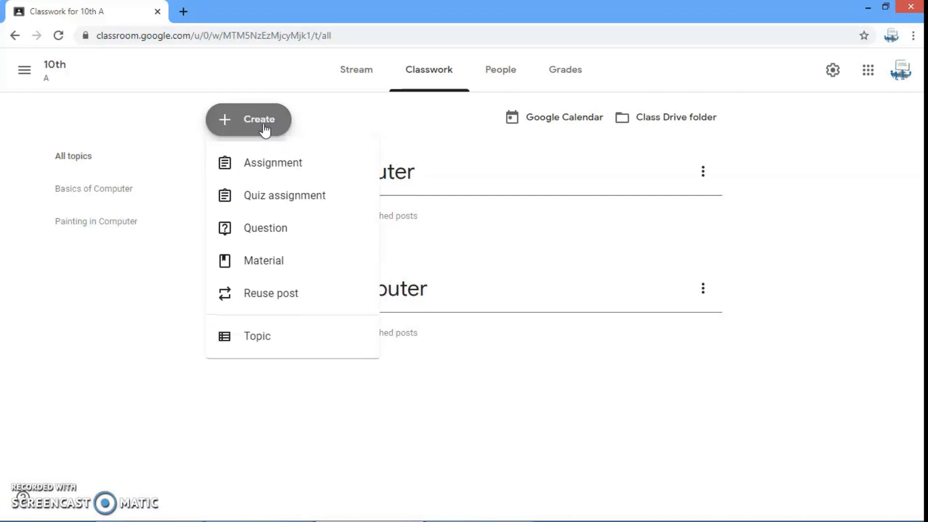
{"action": "left_click", "coordinate": [275, 163]}
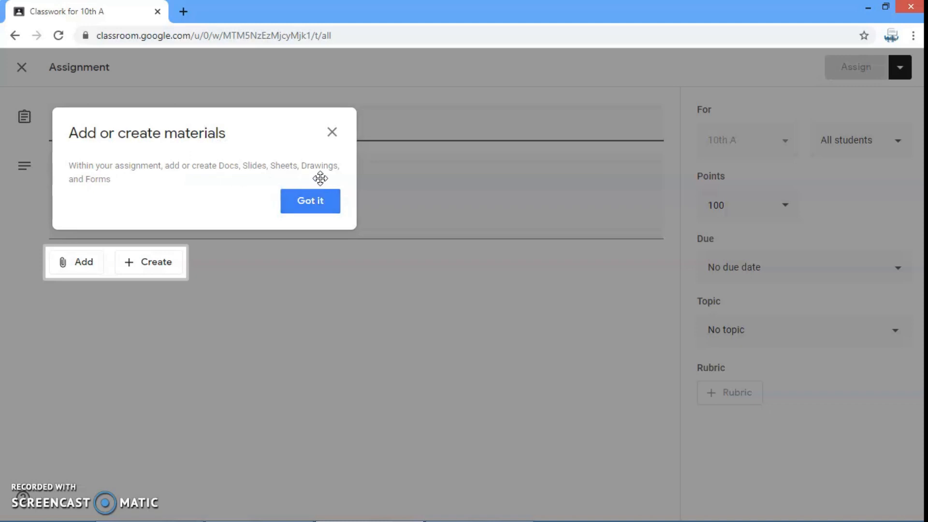
{"action": "left_click", "coordinate": [308, 207]}
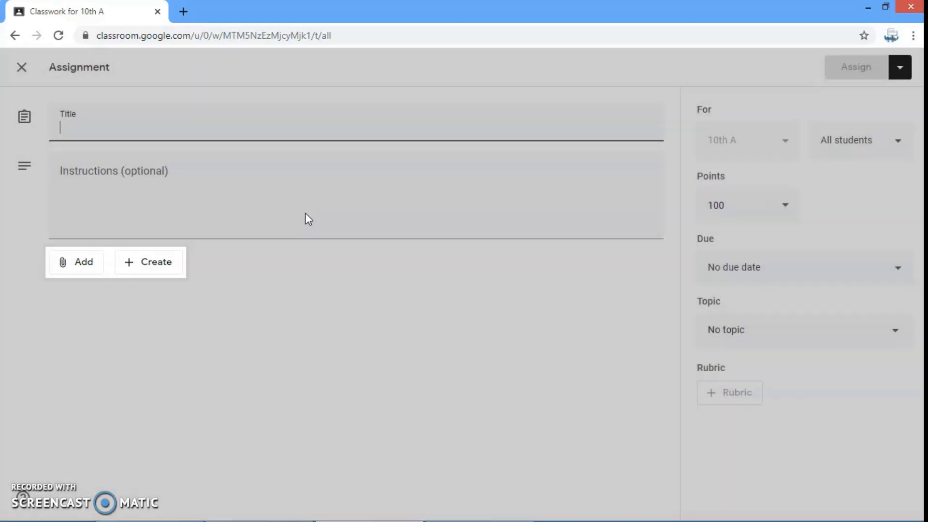
{"action": "left_click", "coordinate": [90, 124]}
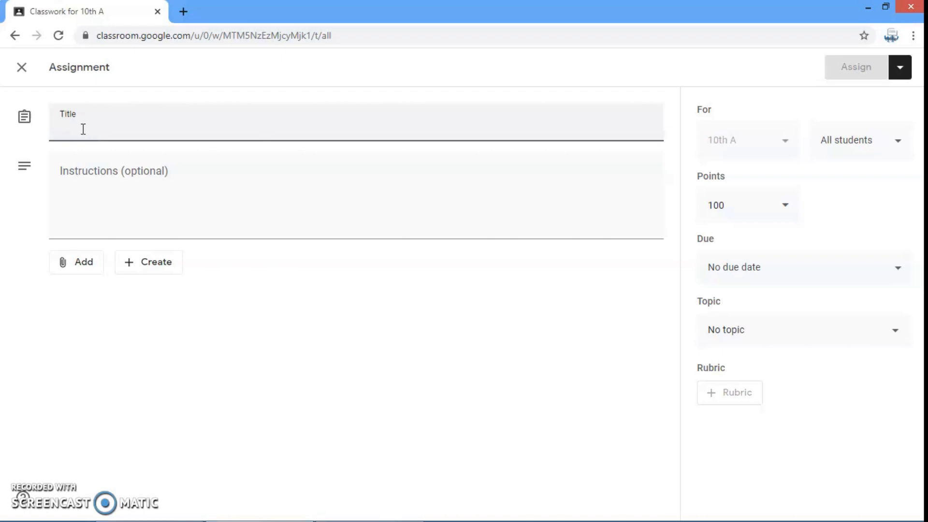
{"action": "type", "text": "Explain the Principle of Computer"}
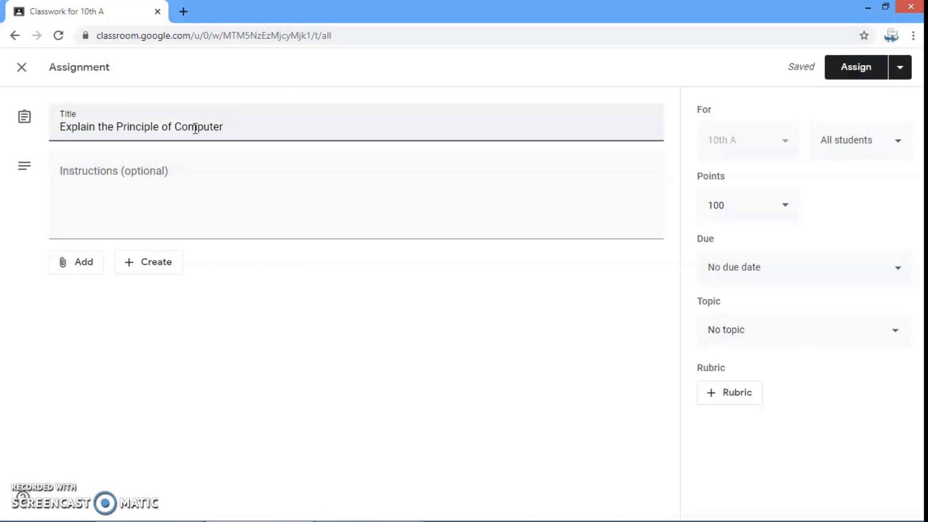
{"action": "left_click", "coordinate": [105, 171]}
{"action": "type", "text": "Explain in point with proper heading & subheading"}
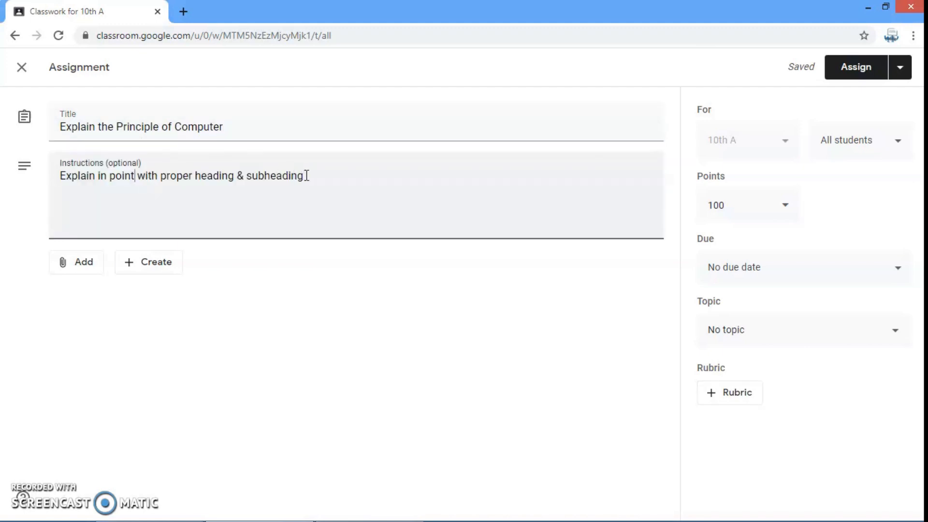
Upload Principle.jpg from the computer as the assignment's attachment and share it as "Students can view file"
{"action": "left_click", "coordinate": [80, 261]}
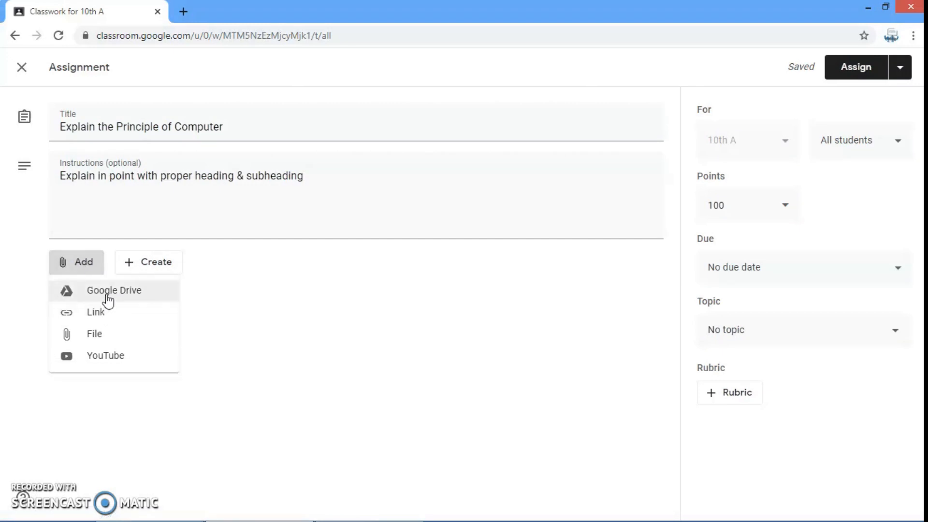
{"action": "left_click", "coordinate": [95, 338]}
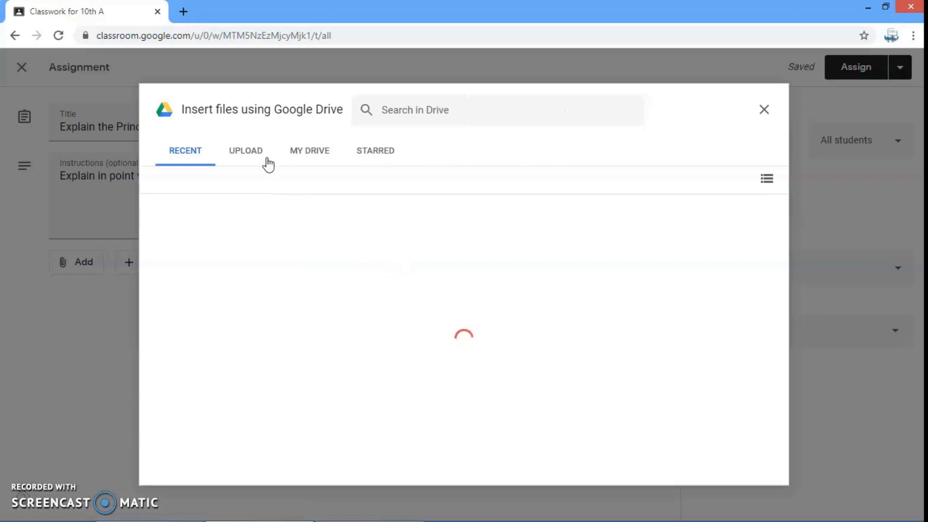
{"action": "left_click", "coordinate": [245, 151]}
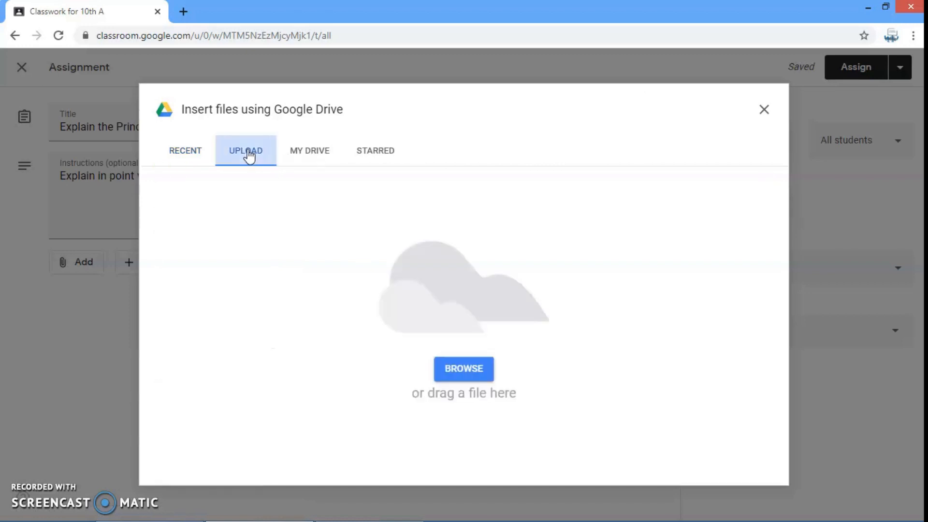
{"action": "left_click", "coordinate": [463, 369]}
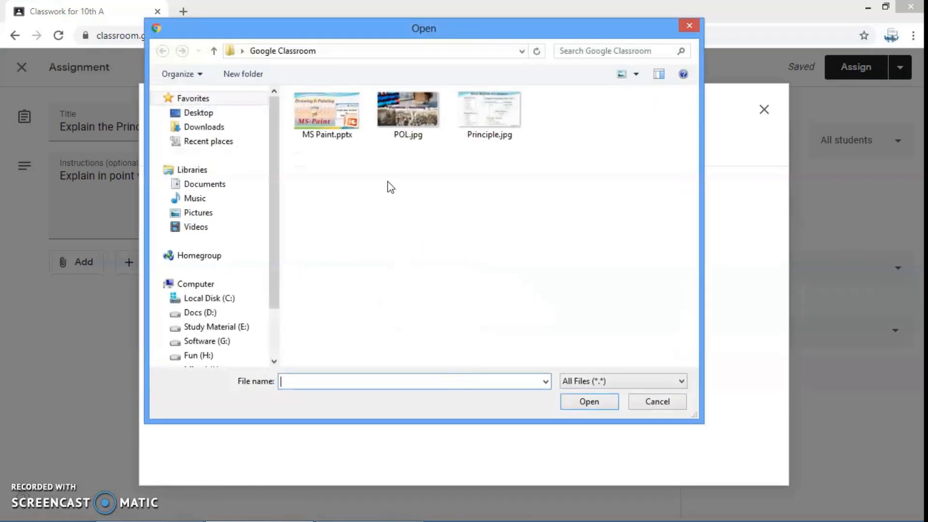
{"action": "left_click", "coordinate": [494, 125]}
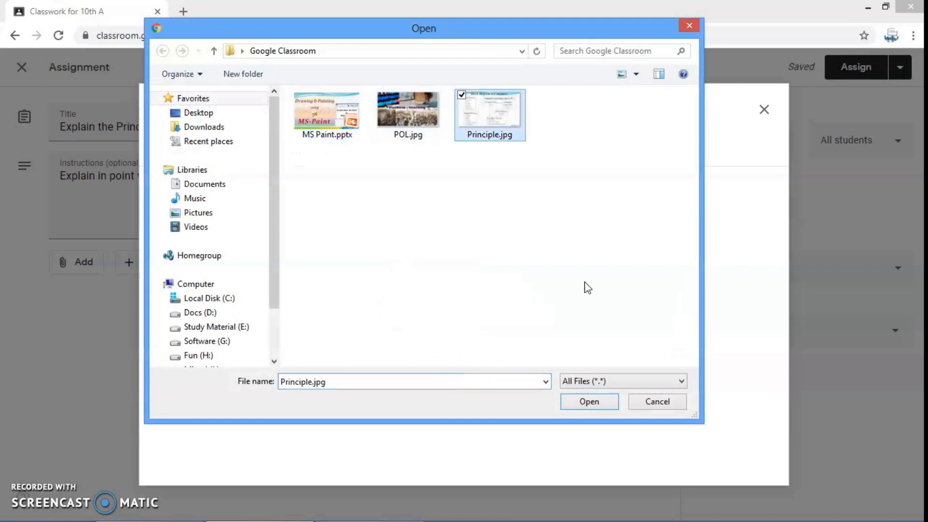
{"action": "left_click", "coordinate": [589, 401]}
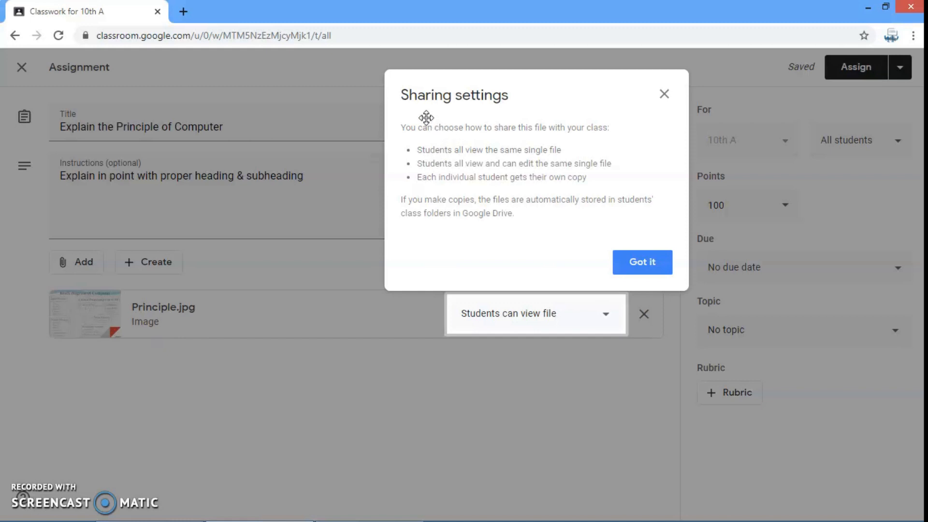
{"action": "left_click", "coordinate": [643, 271]}
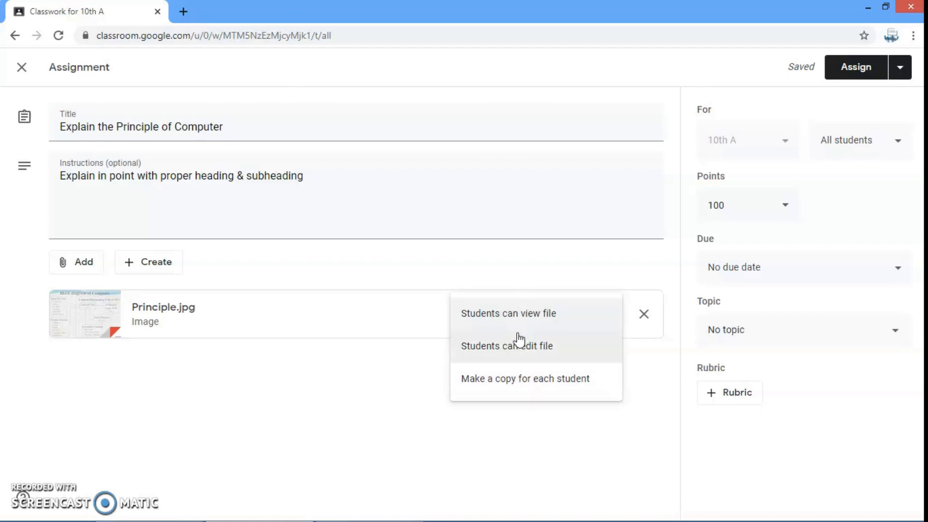
{"action": "left_click", "coordinate": [503, 320]}
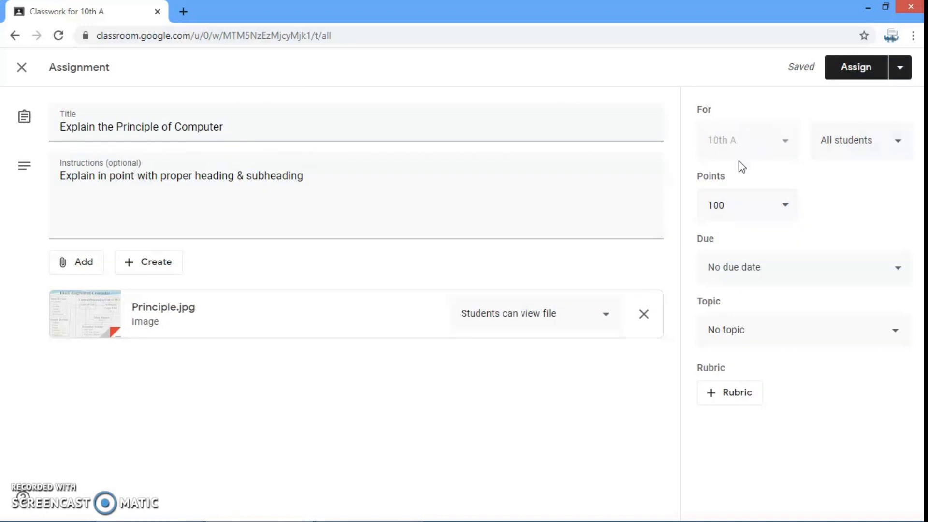
Check the assignment's ungraded option, try a due date of Sep 4, 2020 and clear it again
{"action": "left_click", "coordinate": [785, 203]}
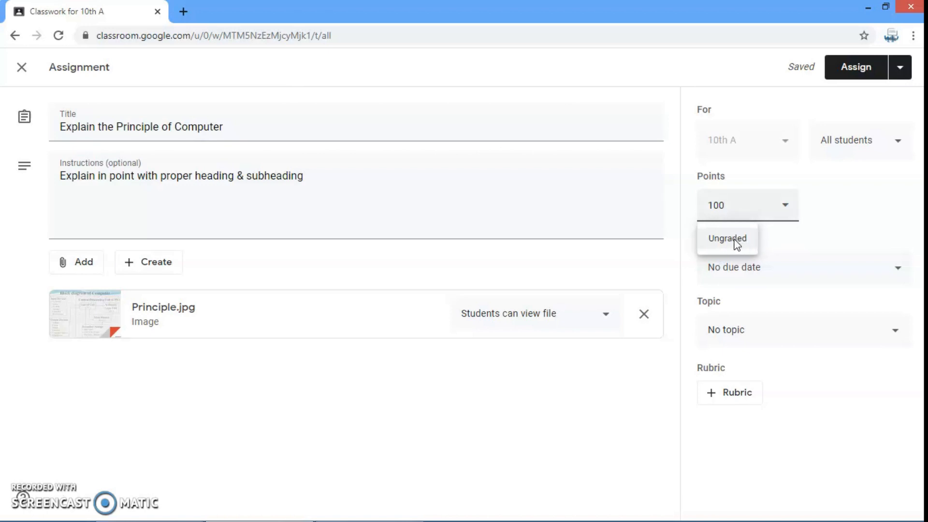
{"action": "left_click", "coordinate": [831, 246]}
{"action": "left_click", "coordinate": [816, 271]}
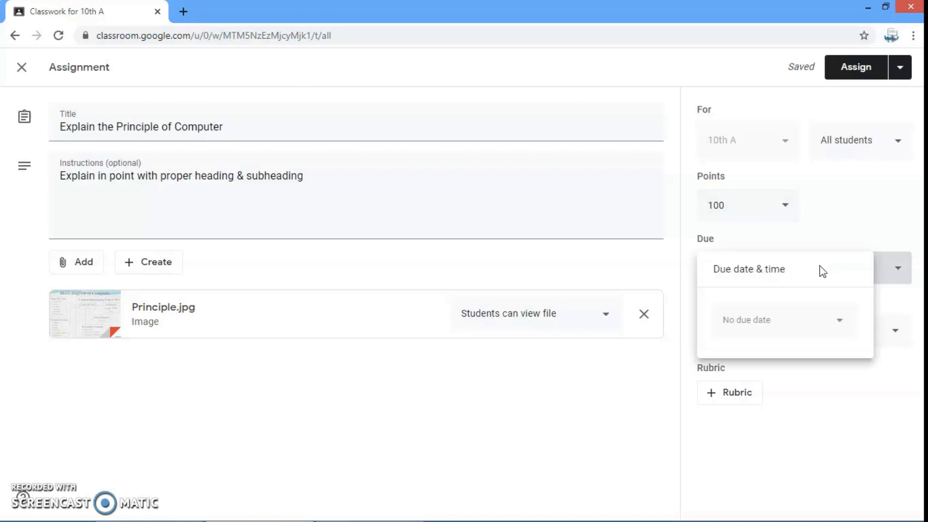
{"action": "left_click", "coordinate": [805, 320]}
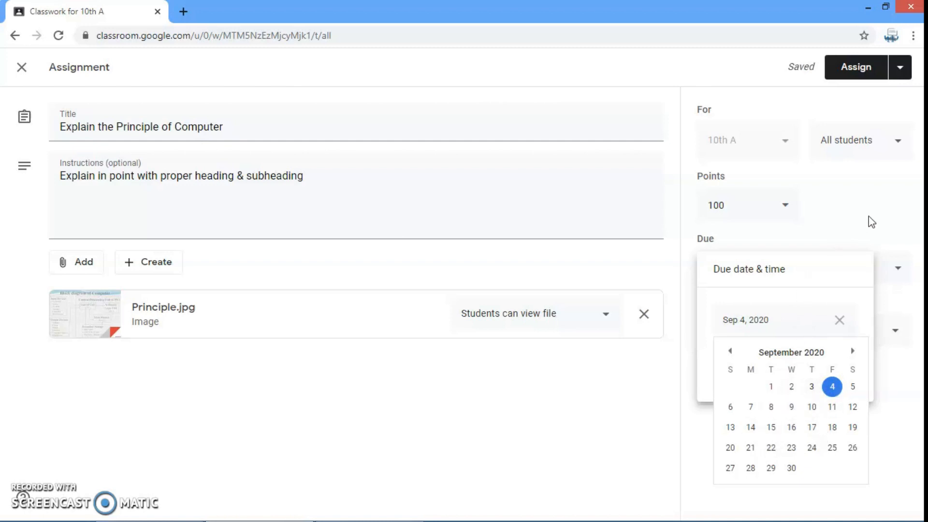
{"action": "left_click", "coordinate": [839, 320]}
{"action": "left_click", "coordinate": [795, 387]}
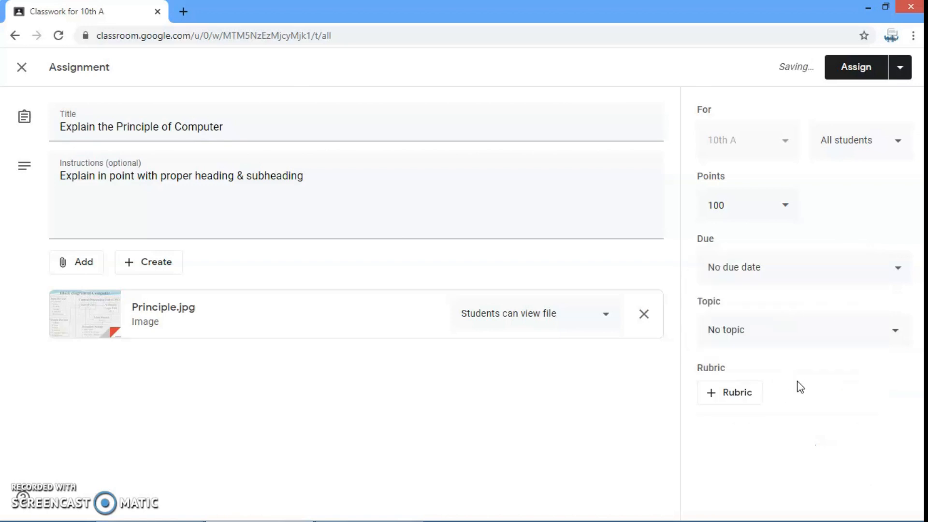
File the assignment under the topic "Basics of Computer" and start creating a new rubric for it
{"action": "left_click", "coordinate": [786, 340]}
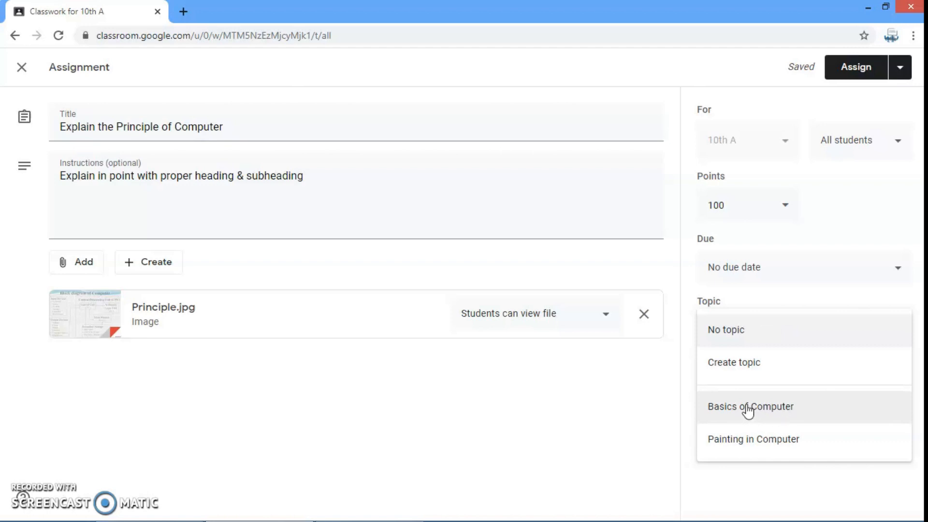
{"action": "left_click", "coordinate": [747, 411]}
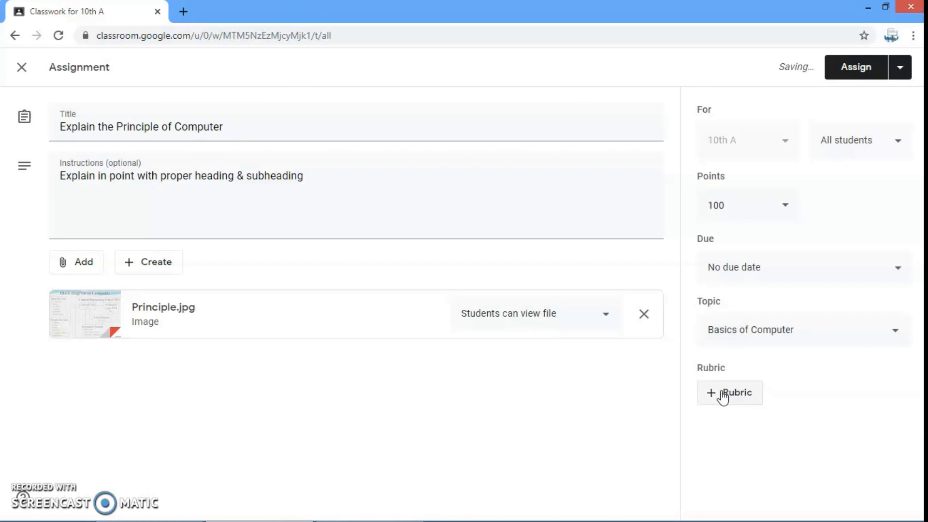
{"action": "left_click", "coordinate": [727, 397]}
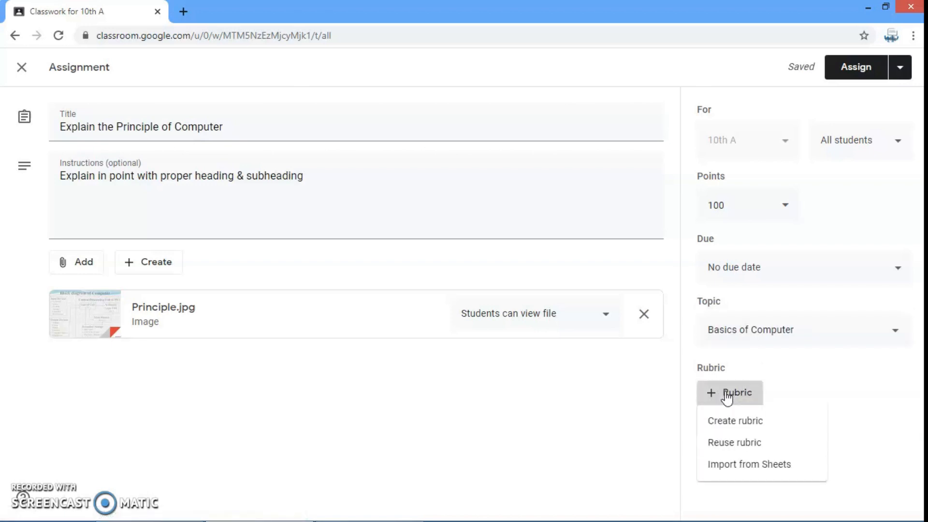
{"action": "left_click", "coordinate": [734, 422]}
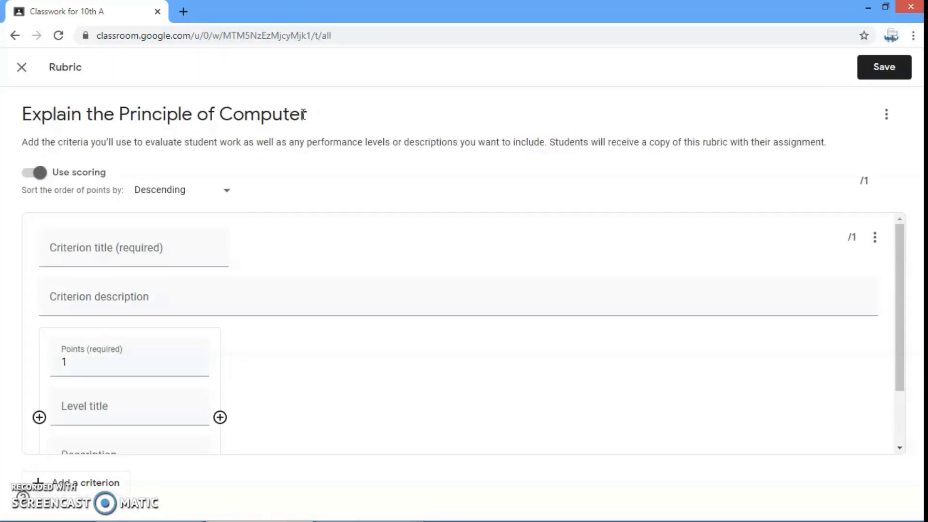
Give the rubric's first criterion the title "Formatting", the description "Formatting of the document" and a level worth 5 points
{"action": "left_click", "coordinate": [92, 248]}
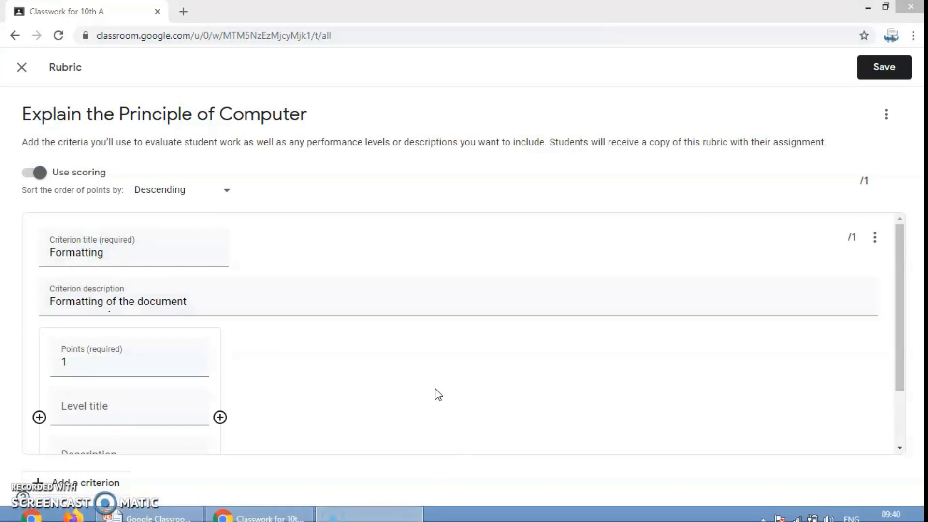
{"action": "left_click", "coordinate": [112, 366]}
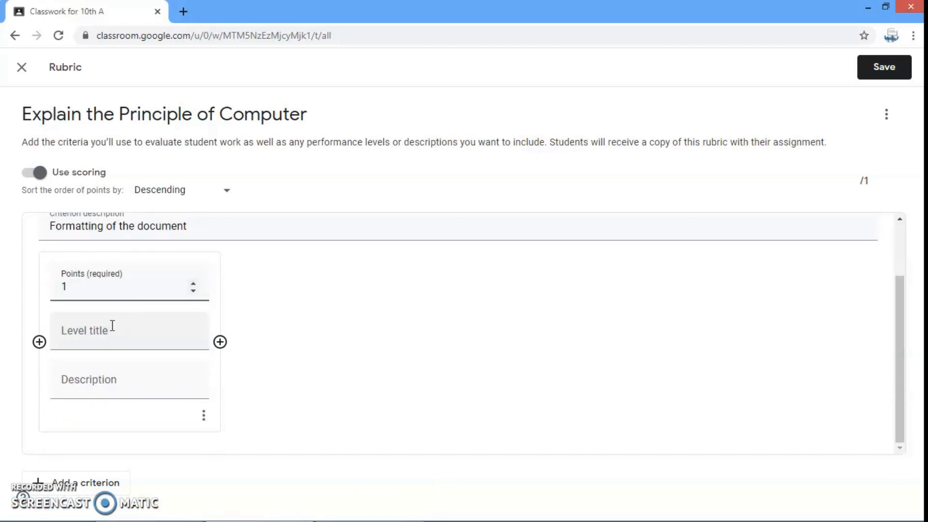
{"action": "double_click", "coordinate": [64, 287]}
{"action": "left_click", "coordinate": [305, 298]}
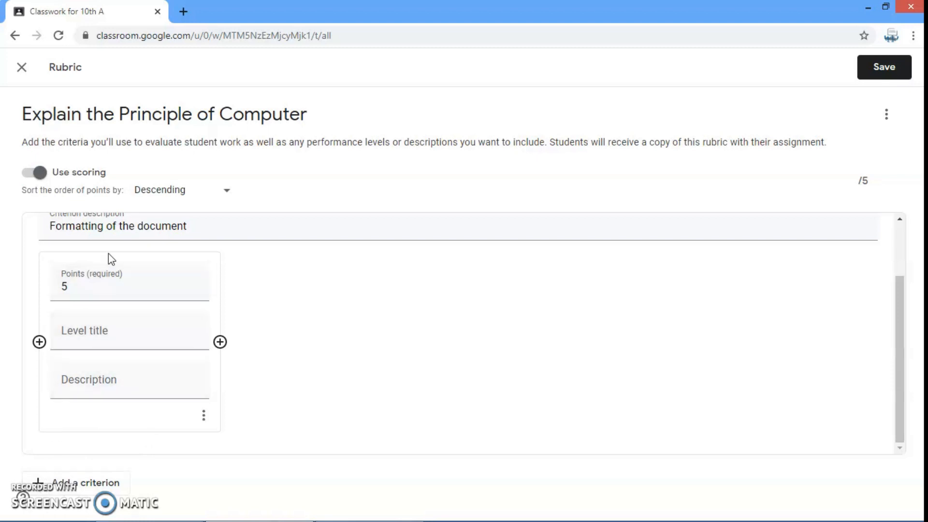
Title the Formatting level "Finishing", described "Proper formation of the assignment"; add a 5-point "Writing" criterion, described "Hand writing of the assignment", and save the rubric
{"action": "left_click", "coordinate": [122, 333]}
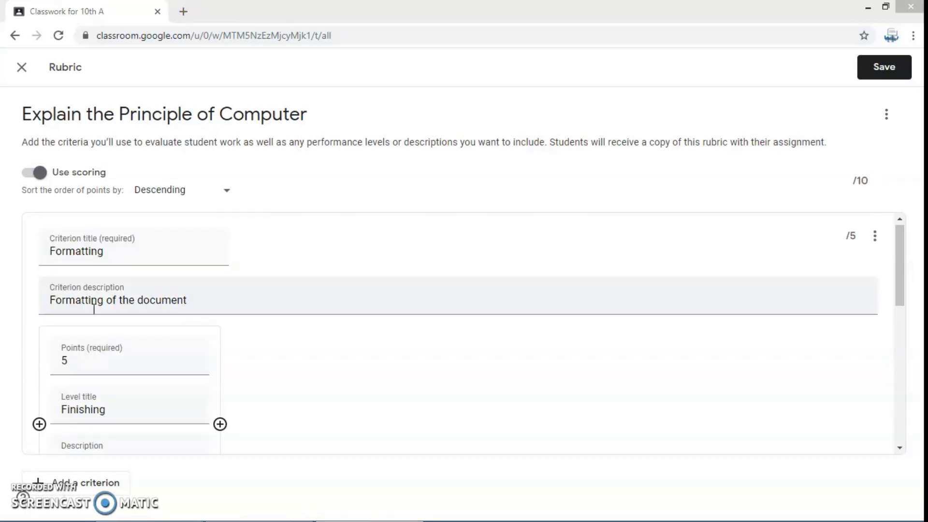
{"action": "left_click", "coordinate": [202, 260]}
{"action": "scroll", "coordinate": [285, 318], "scroll_direction": "down", "scroll_amount": 4}
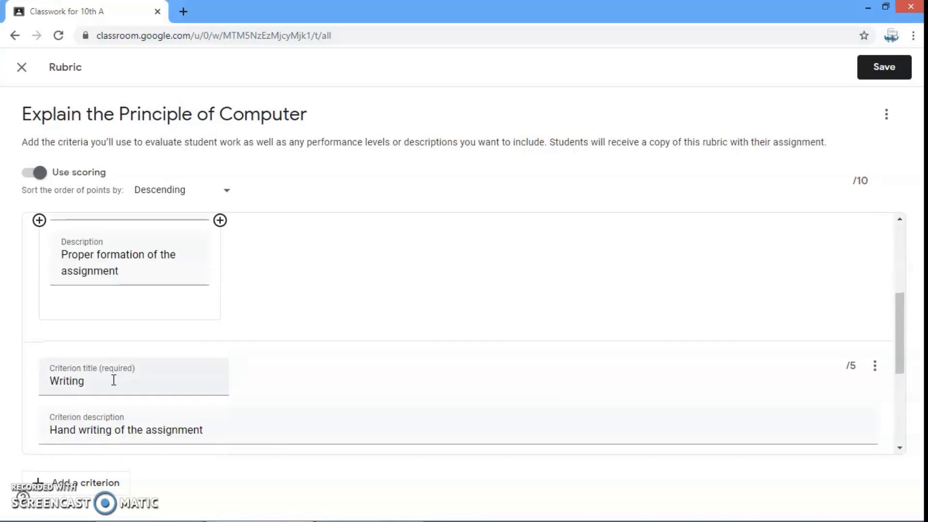
{"action": "scroll", "coordinate": [123, 355], "scroll_direction": "down", "scroll_amount": 1}
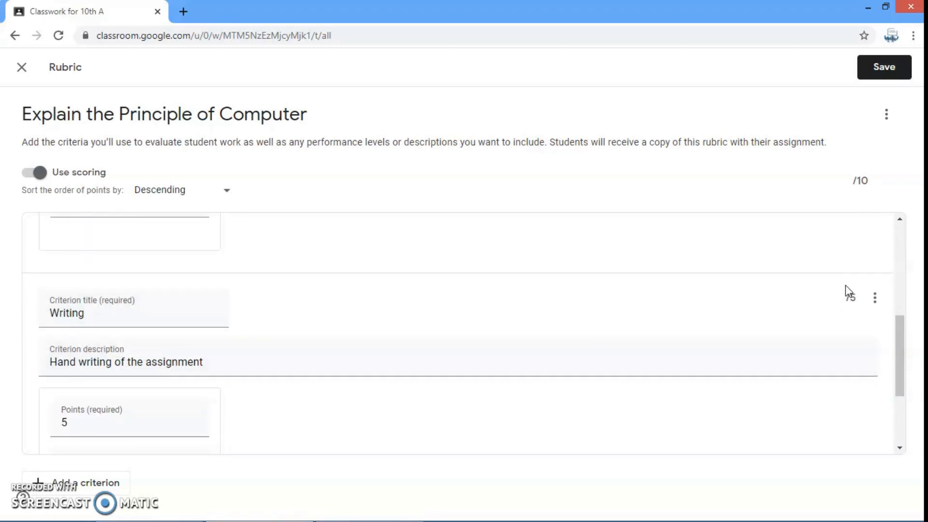
{"action": "scroll", "coordinate": [830, 216], "scroll_direction": "up", "scroll_amount": 5}
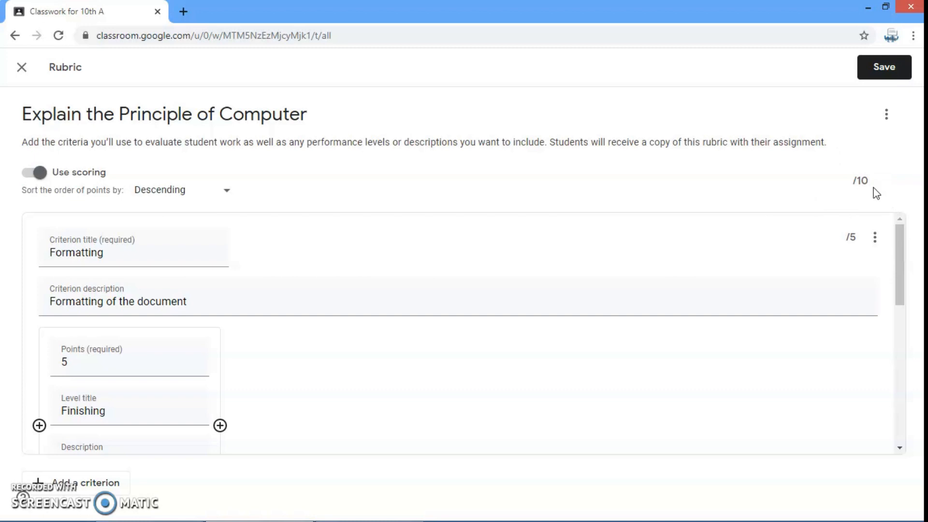
{"action": "left_click", "coordinate": [882, 68]}
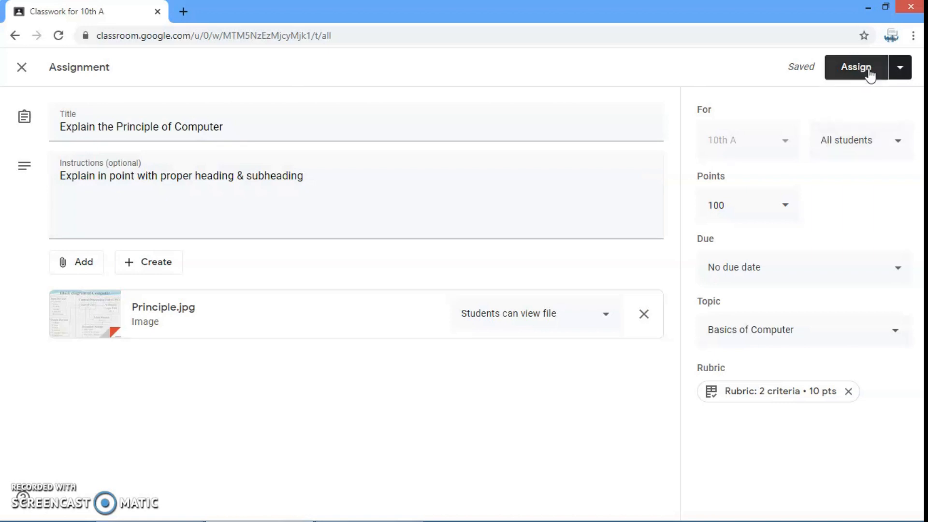
Check the scheduling and draft options for "Explain the Principle of Computer" and assign it to all students
{"action": "left_click", "coordinate": [898, 70]}
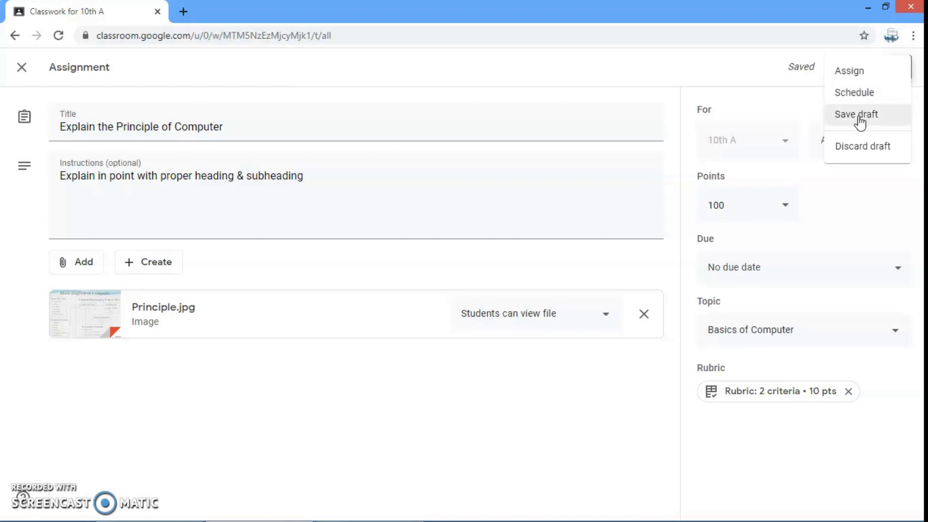
{"action": "left_click", "coordinate": [794, 110]}
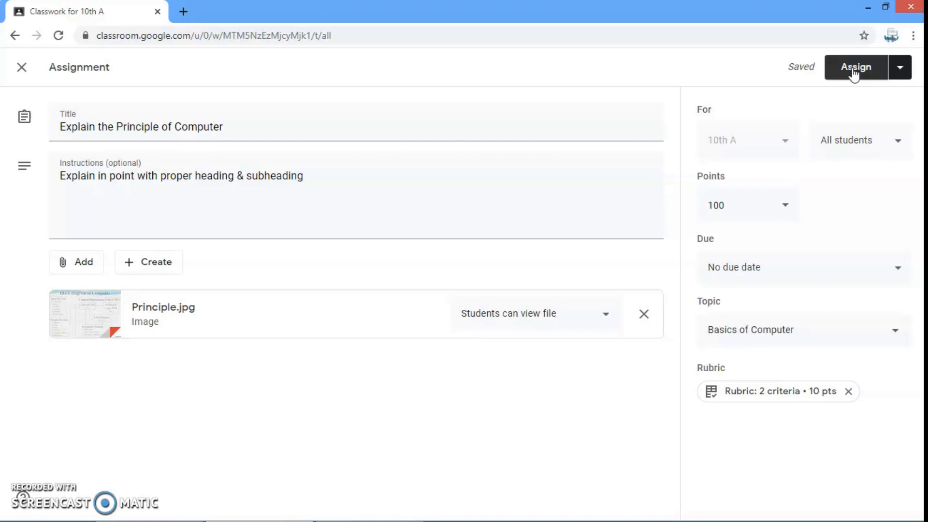
{"action": "left_click", "coordinate": [853, 72]}
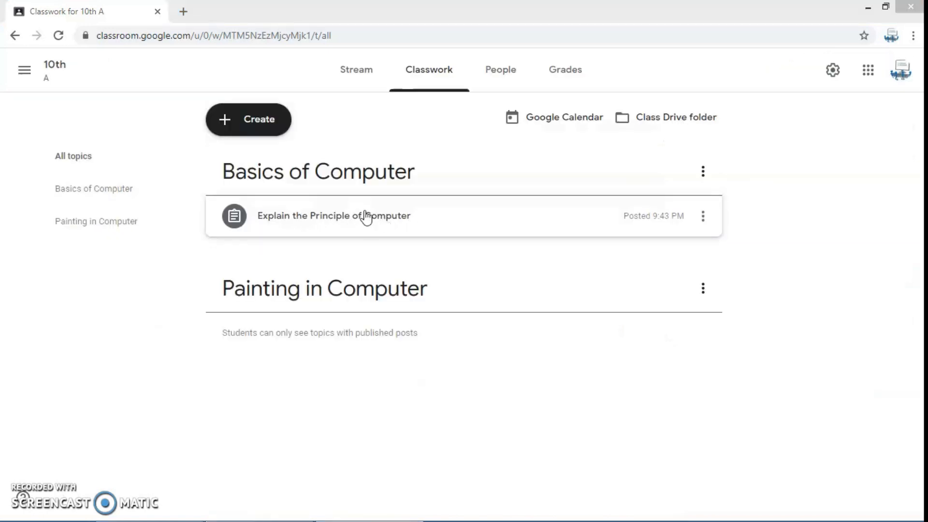
Create a quiz assignment with "Computer (ICT) Test - I/O Devices" attached from Google Drive in place of the Blank Quiz form
{"action": "left_click", "coordinate": [253, 119]}
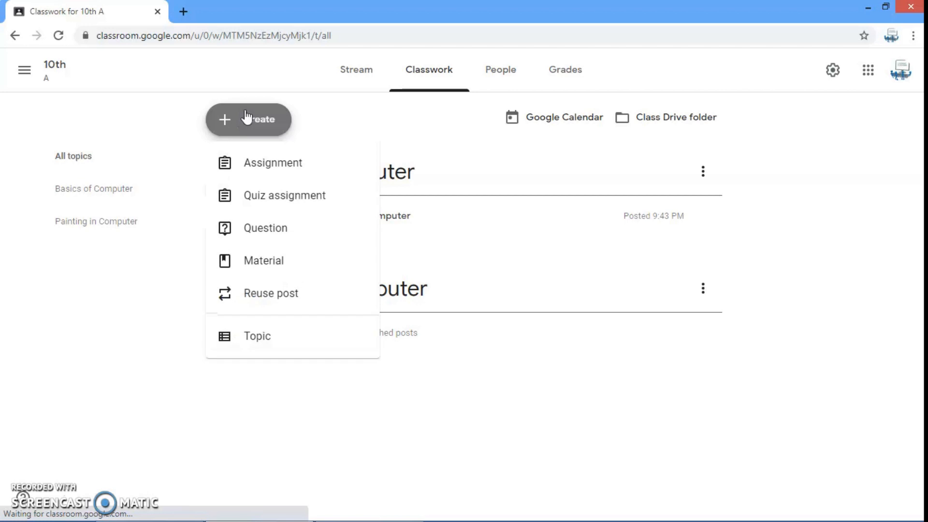
{"action": "left_click", "coordinate": [279, 197]}
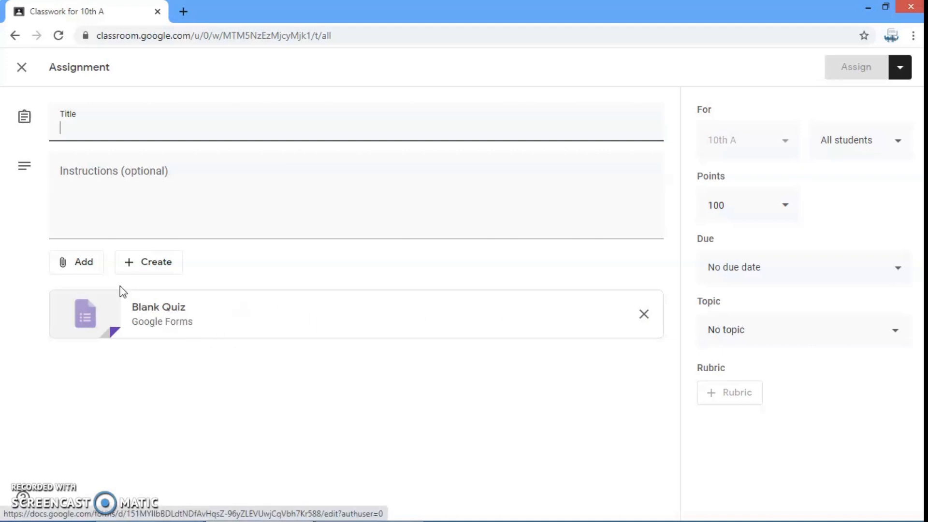
{"action": "left_click", "coordinate": [77, 265]}
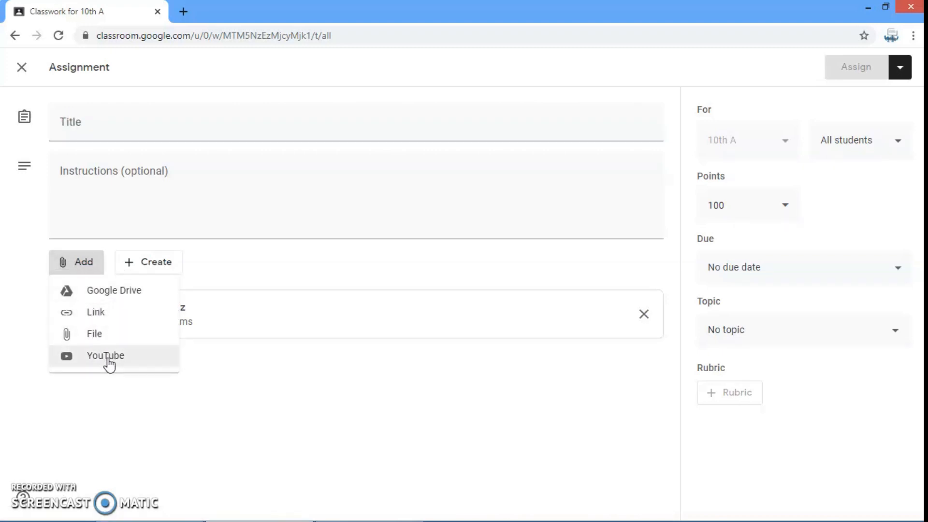
{"action": "left_click", "coordinate": [109, 293]}
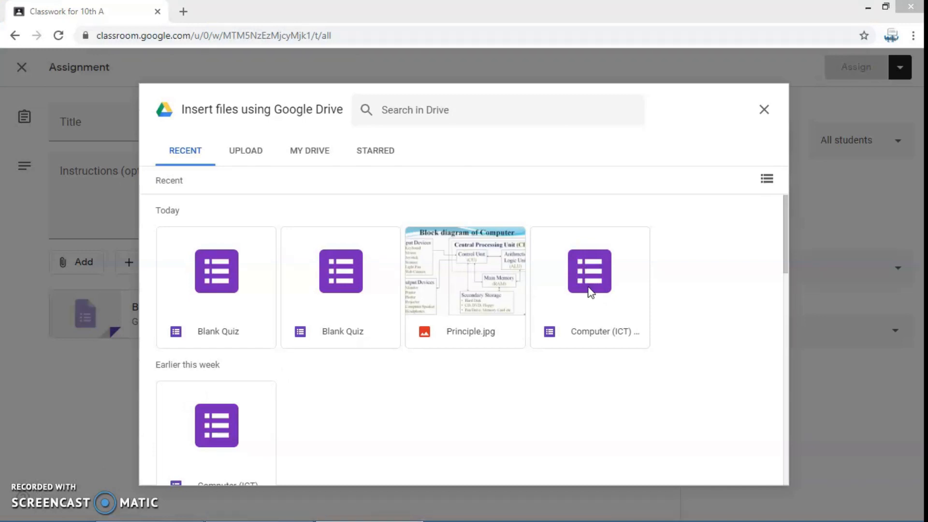
{"action": "left_click", "coordinate": [588, 285]}
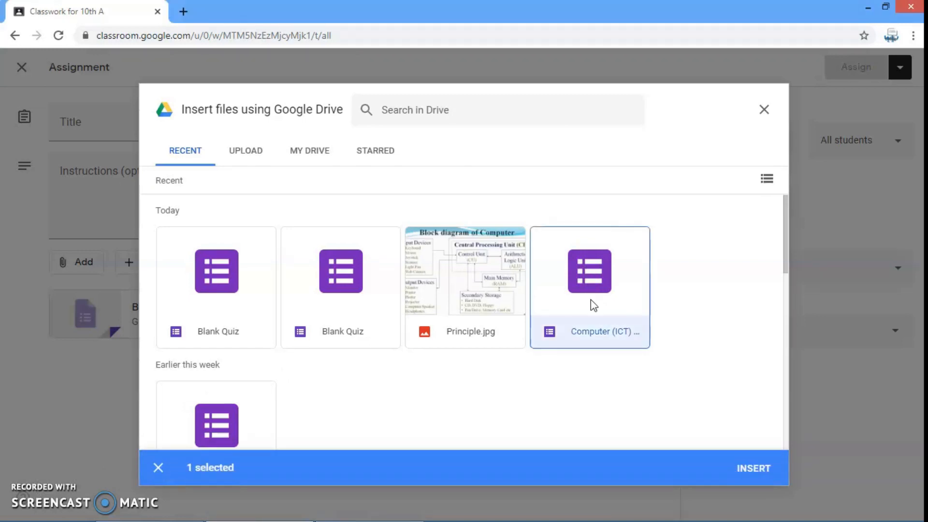
{"action": "left_click", "coordinate": [751, 469]}
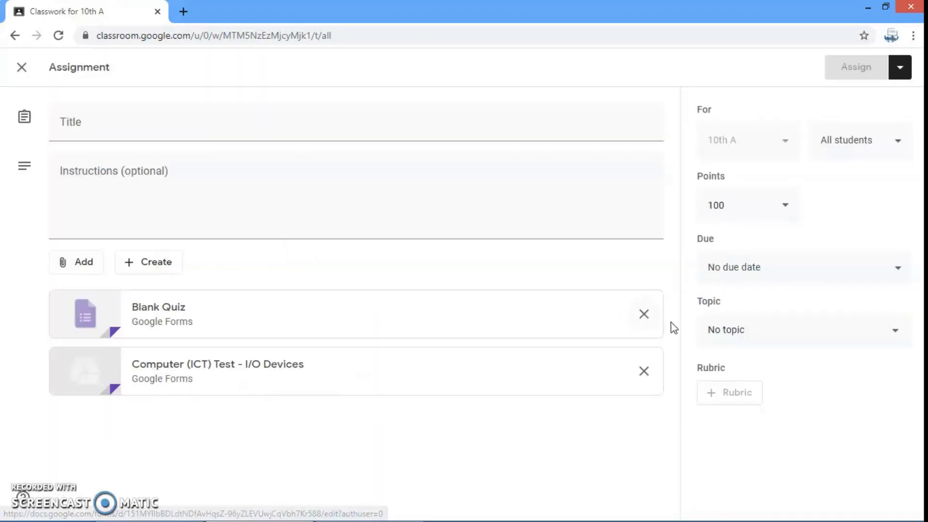
{"action": "left_click", "coordinate": [643, 314]}
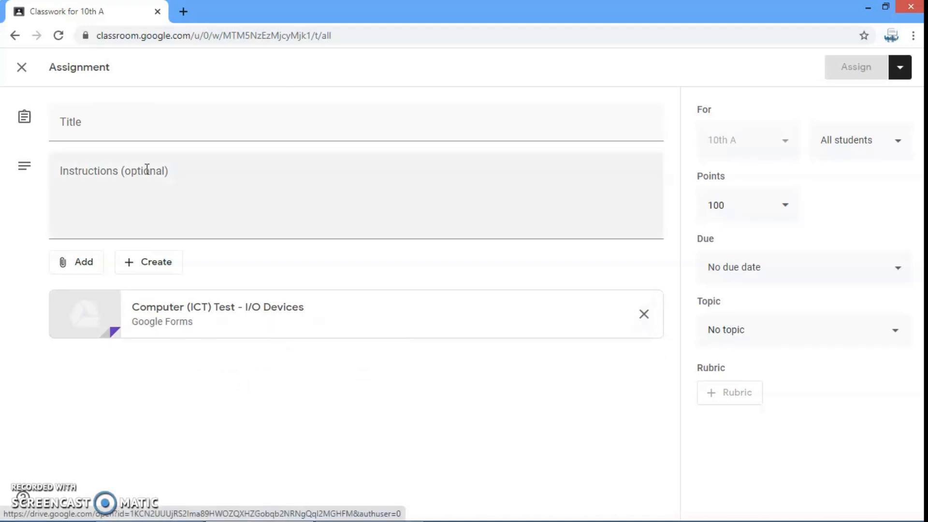
Title the quiz "Online Test of Computer - Input & Output Devices" with instructions "First read instructions given in the test. All questions are compulsory to attempt."
{"action": "left_click", "coordinate": [122, 127]}
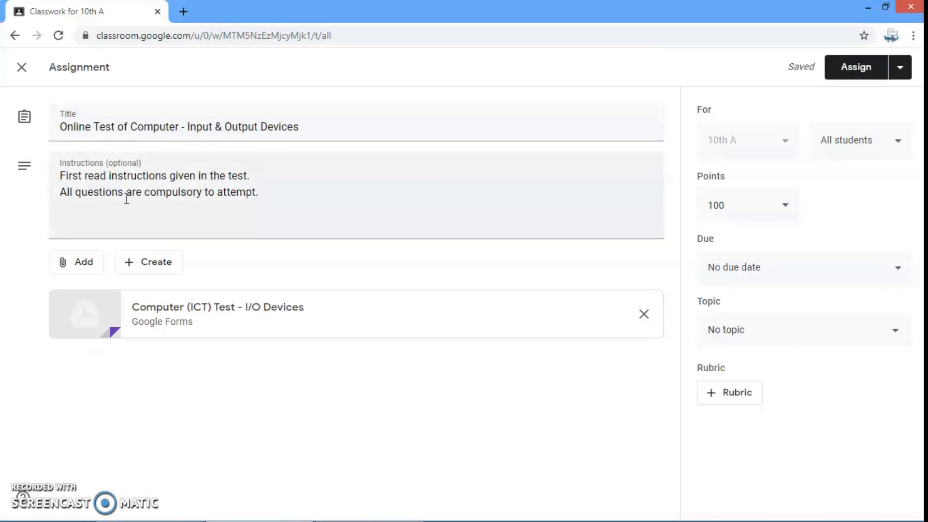
{"action": "left_click", "coordinate": [884, 144]}
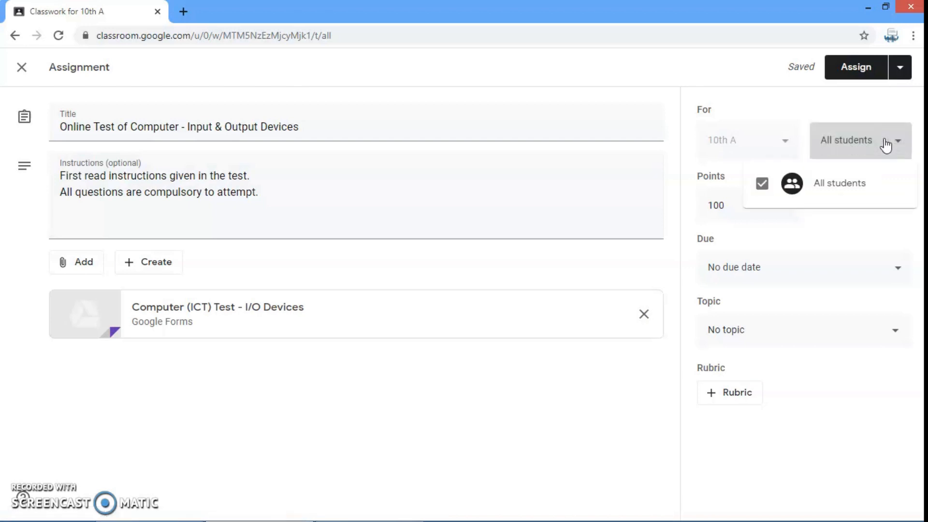
{"action": "left_click", "coordinate": [884, 144]}
Make the quiz assignment worth 20 points and due on Sep 5, 2020
{"action": "left_click", "coordinate": [785, 209]}
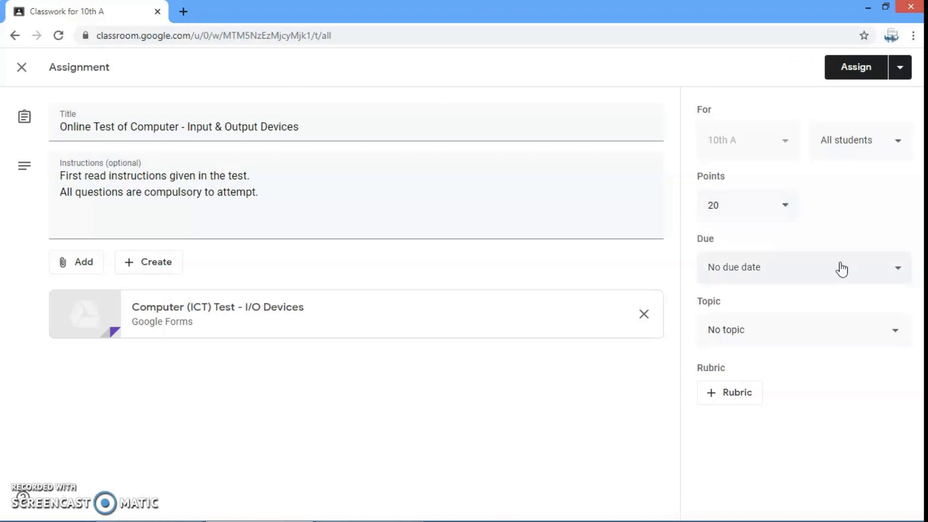
{"action": "left_click", "coordinate": [871, 271]}
{"action": "left_click", "coordinate": [787, 318]}
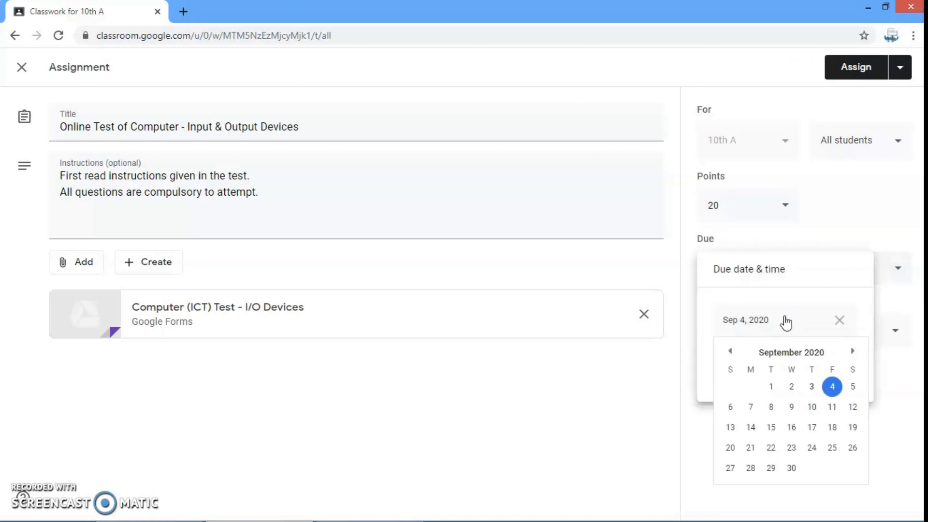
{"action": "left_click", "coordinate": [852, 389]}
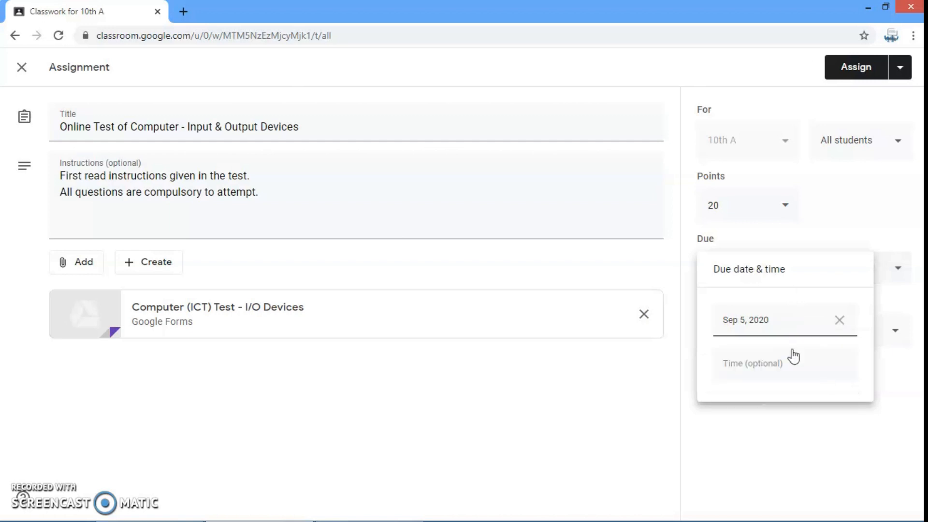
{"action": "left_click", "coordinate": [798, 231]}
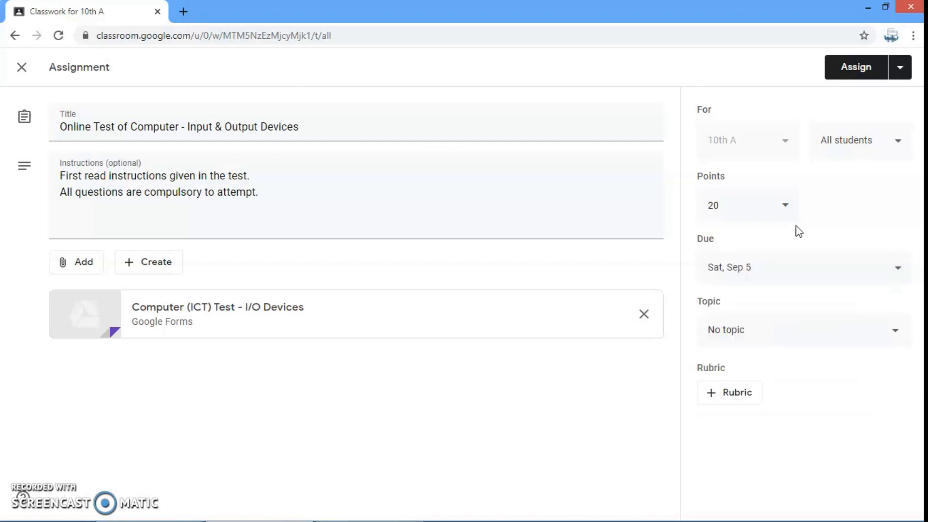
File the quiz assignment under the topic "Basics of Computer" and assign it to the class
{"action": "left_click", "coordinate": [781, 334]}
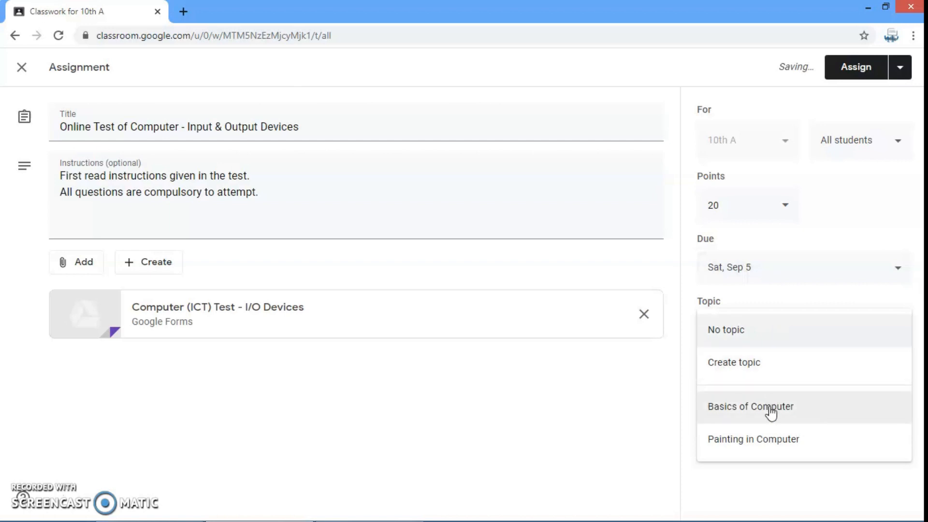
{"action": "left_click", "coordinate": [746, 413]}
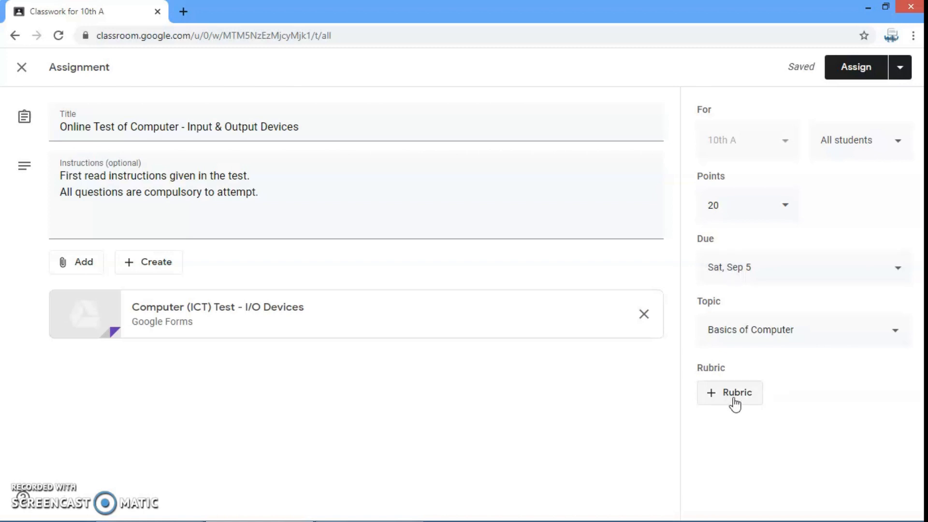
{"action": "left_click", "coordinate": [861, 69]}
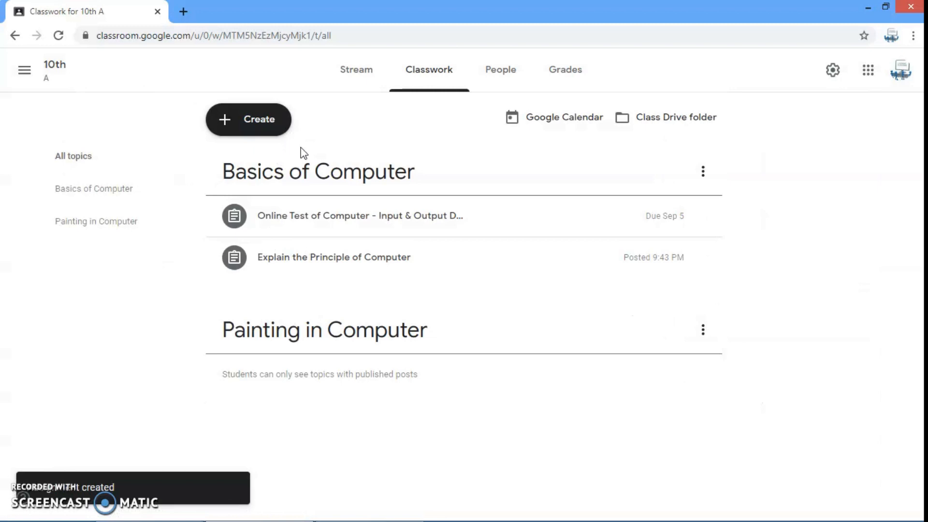
Examine a new question's text fields, attachment sources and answer types, and close it without posting
{"action": "left_click", "coordinate": [250, 126]}
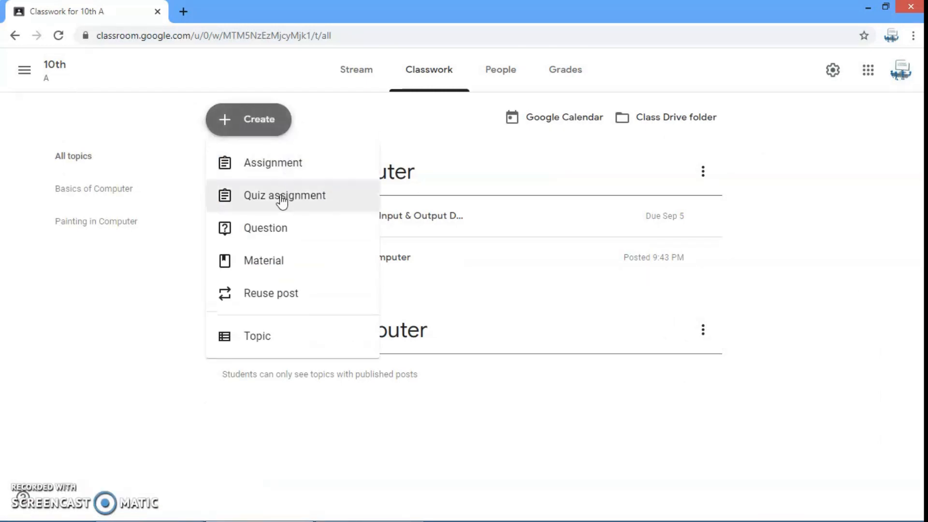
{"action": "left_click", "coordinate": [267, 233]}
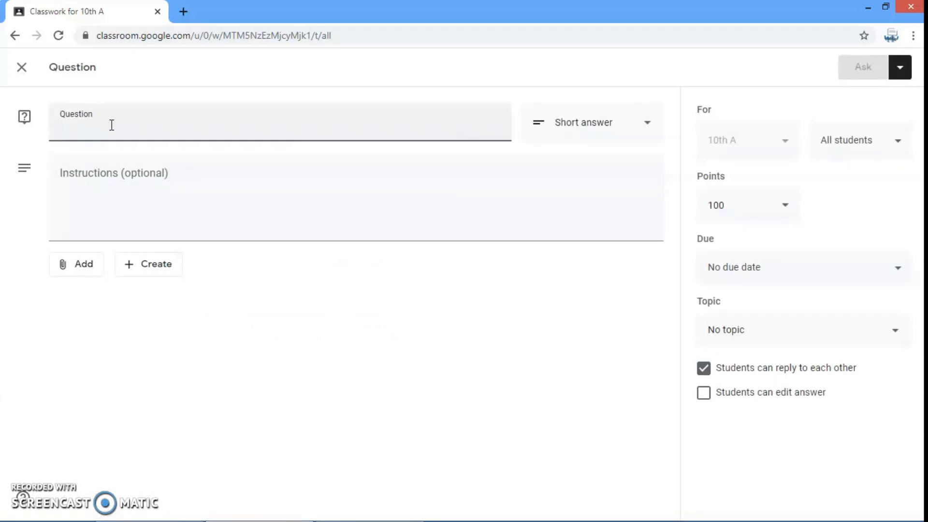
{"action": "left_click", "coordinate": [138, 209]}
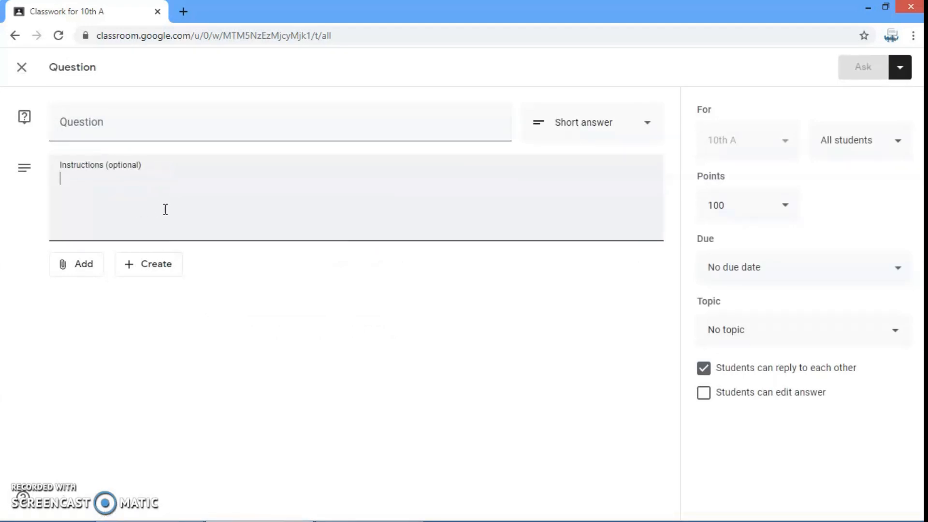
{"action": "left_click", "coordinate": [81, 270]}
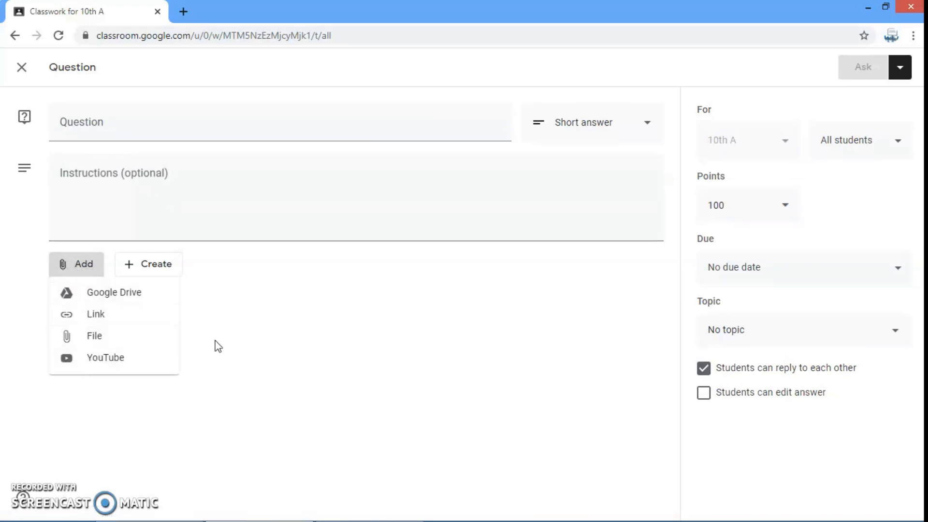
{"action": "left_click", "coordinate": [300, 331]}
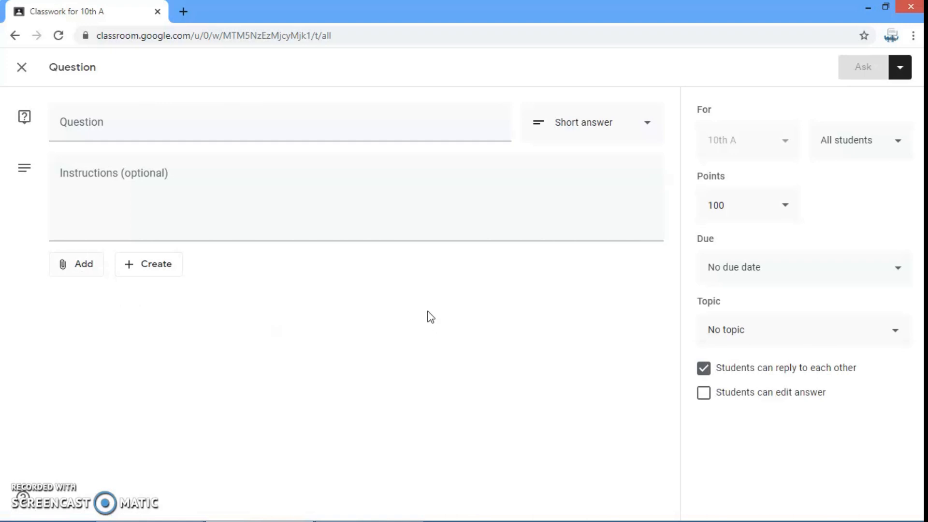
{"action": "left_click", "coordinate": [627, 129]}
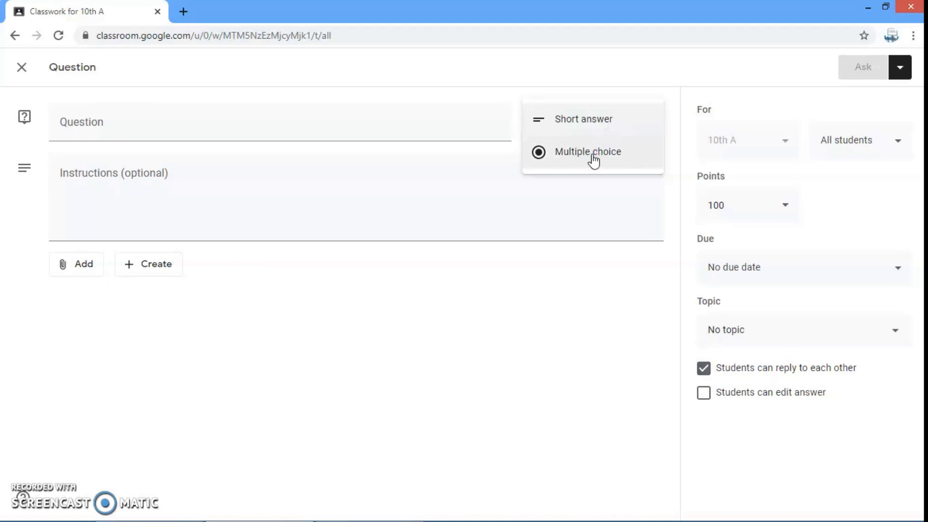
{"action": "left_click", "coordinate": [20, 73]}
{"action": "left_click", "coordinate": [21, 68]}
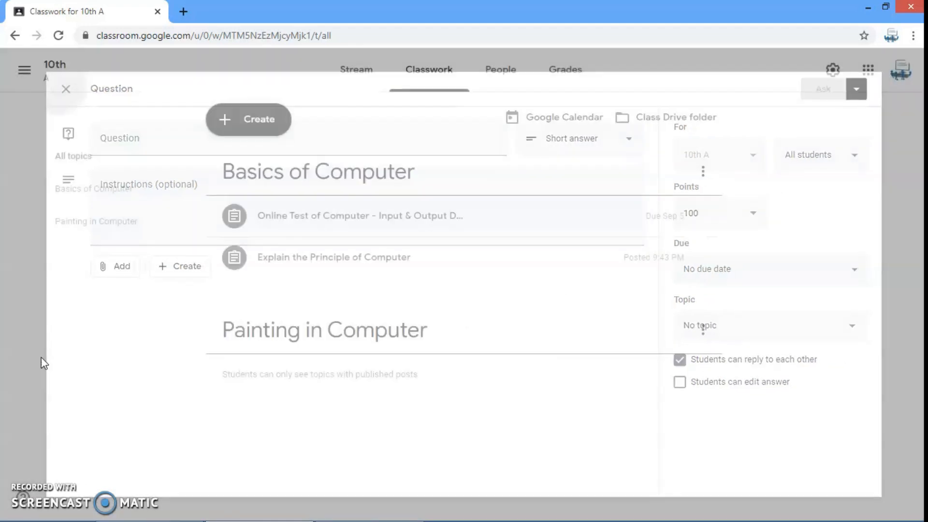
Look over the blank form for posting class material and close it without posting
{"action": "left_click", "coordinate": [261, 119]}
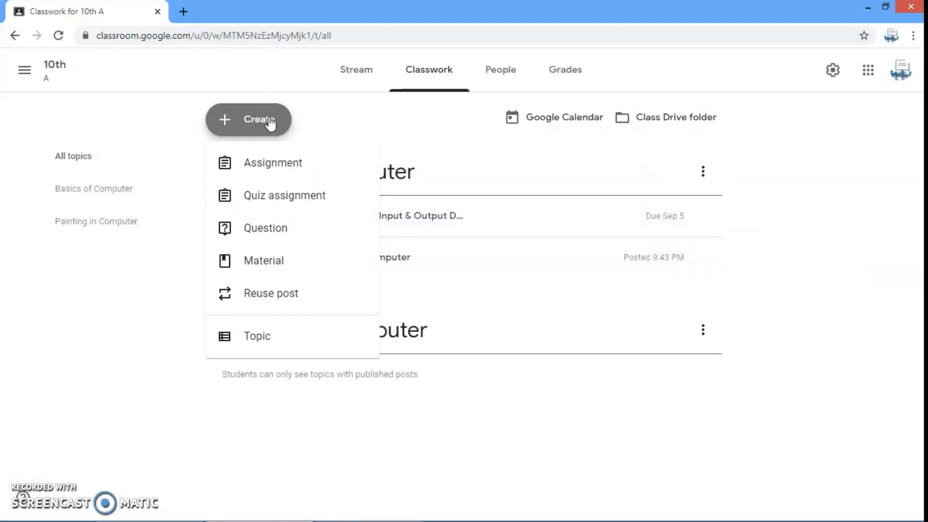
{"action": "left_click", "coordinate": [271, 265]}
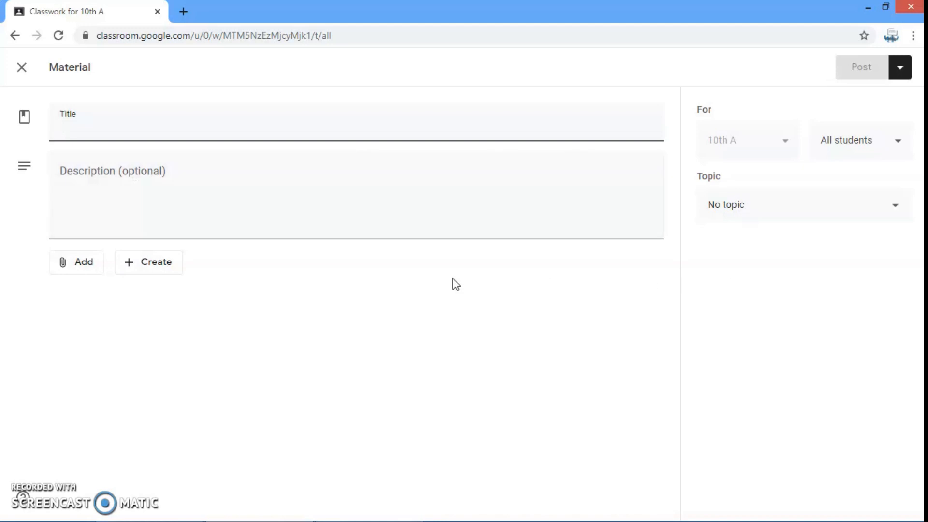
{"action": "left_click", "coordinate": [21, 67]}
Reuse the "Online Test of Computer - Input & Output Devices" post from class 10th A, creating new copies of all attachments
{"action": "left_click", "coordinate": [263, 126]}
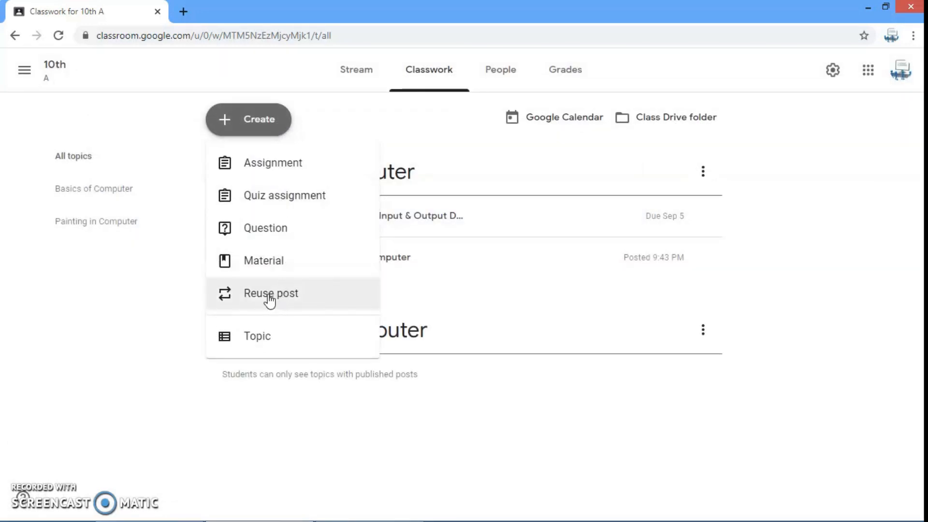
{"action": "left_click", "coordinate": [272, 300]}
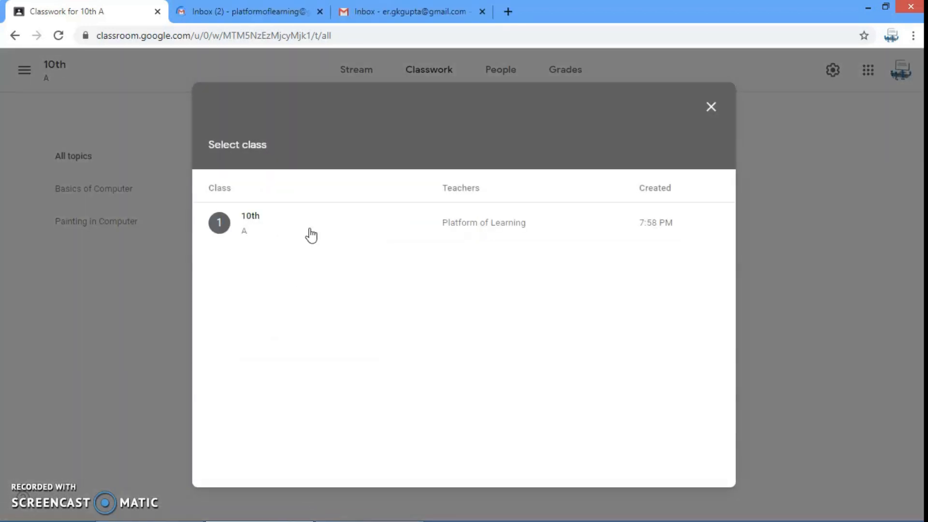
{"action": "left_click", "coordinate": [267, 226]}
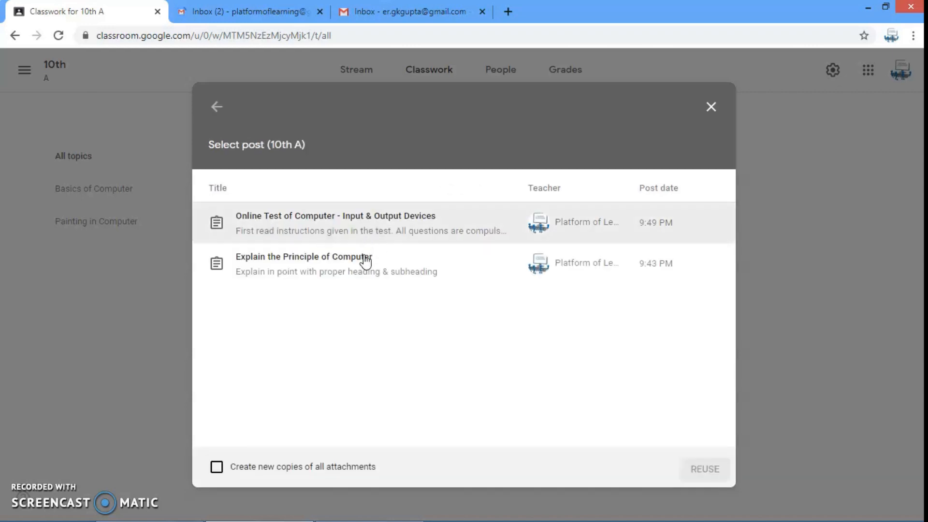
{"action": "left_click", "coordinate": [297, 224]}
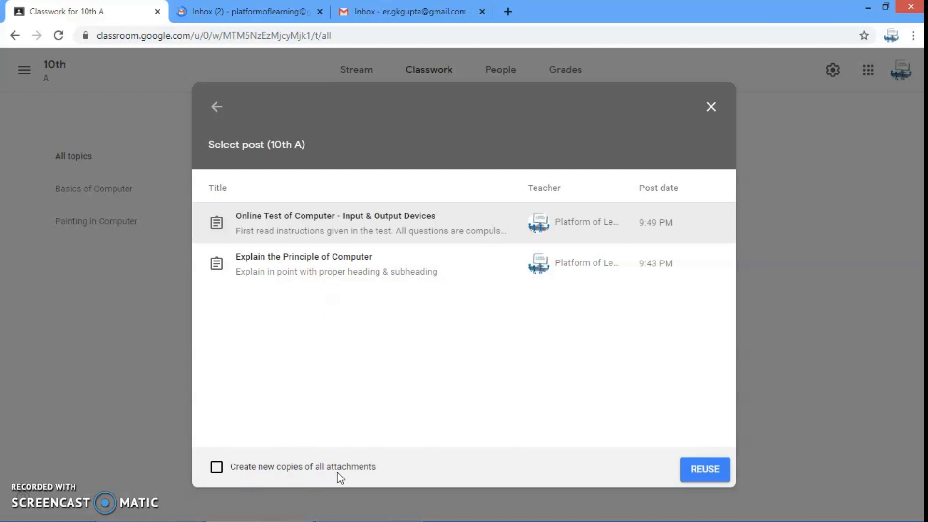
{"action": "left_click", "coordinate": [317, 469]}
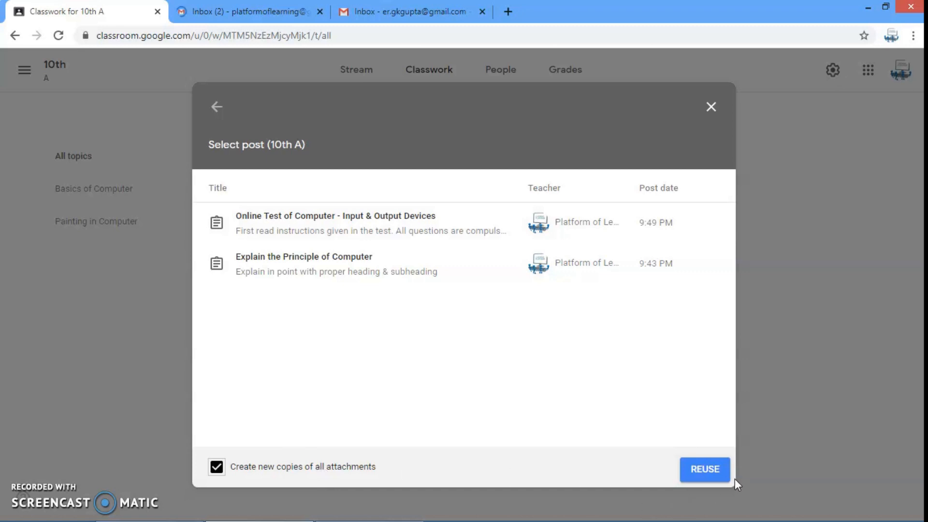
{"action": "left_click", "coordinate": [710, 469]}
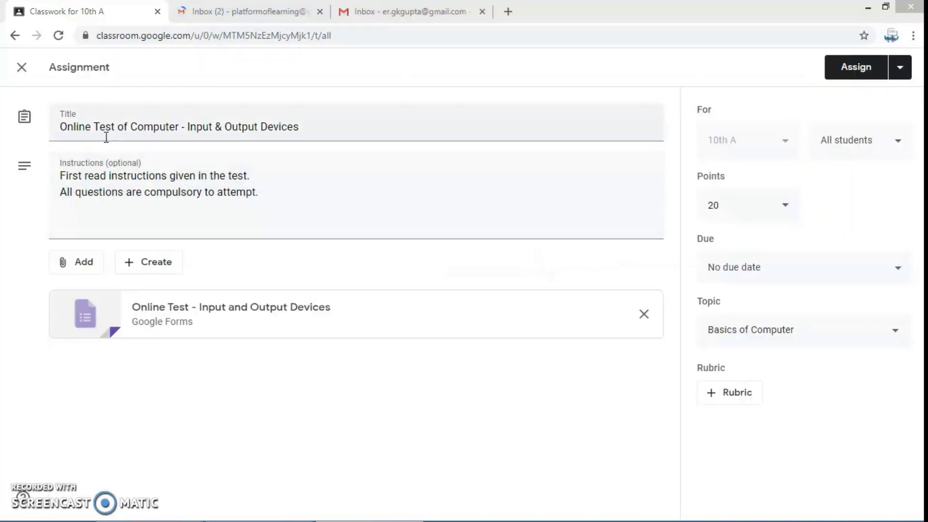
Add "Duplicate" to the start of the reused test's title and assign it to the class
{"action": "left_click", "coordinate": [119, 128]}
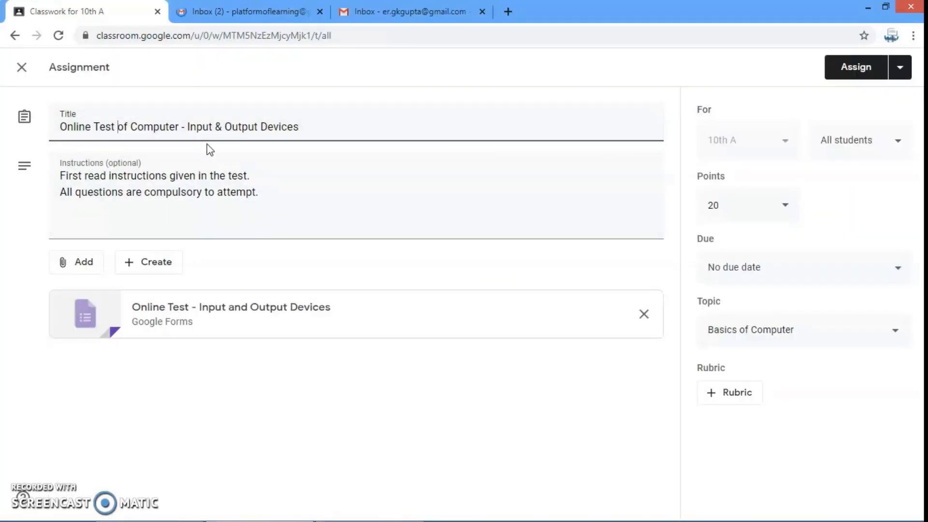
{"action": "key", "text": "Home"}
{"action": "type", "text": "Duplicate"}
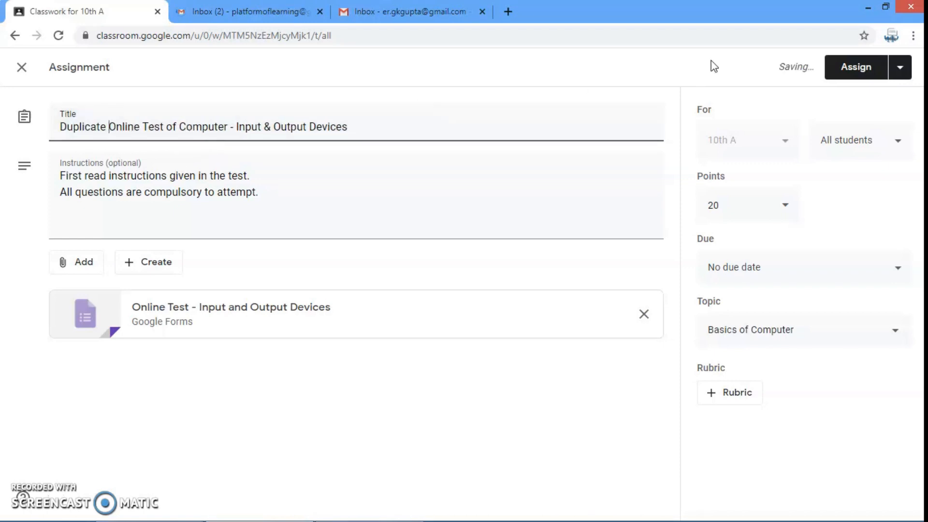
{"action": "left_click", "coordinate": [855, 66]}
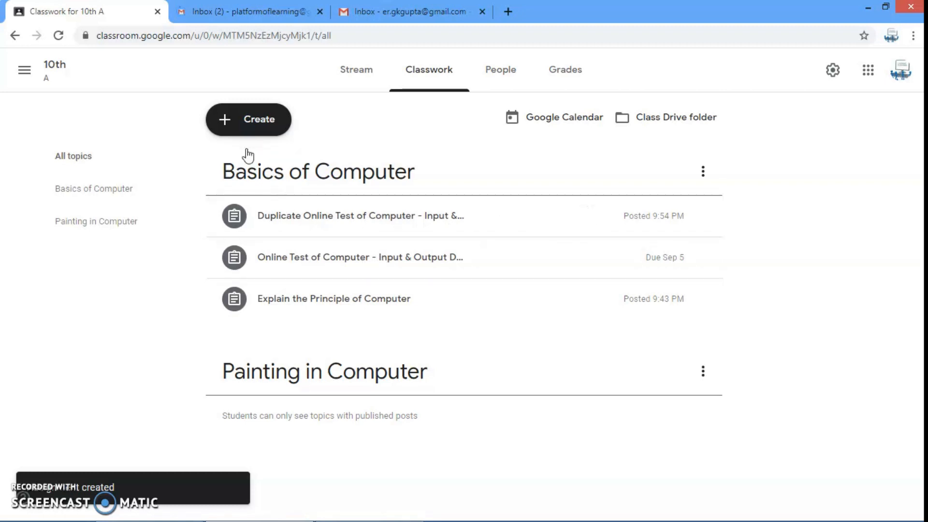
{"action": "left_click", "coordinate": [247, 122]}
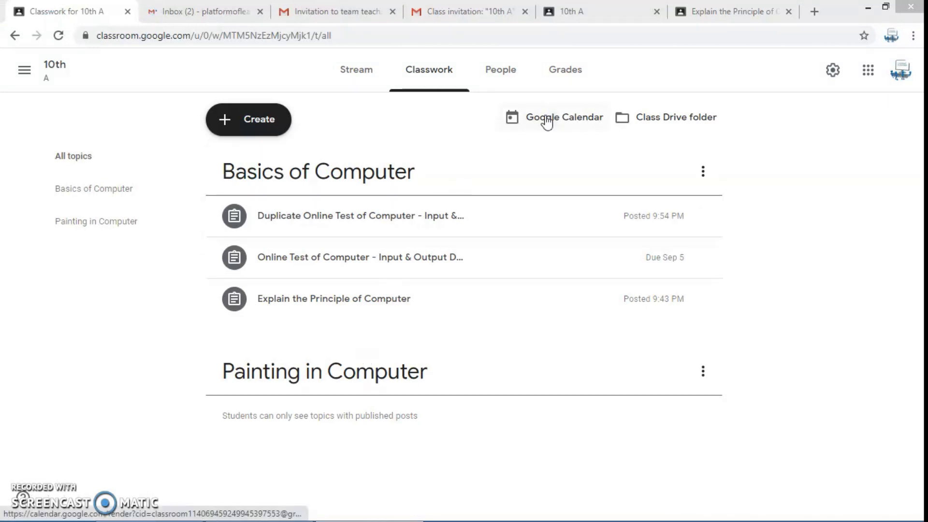
Open the student's turned-in work for "Explain the Principle of Computer" from the gradebook and look through its slides
{"action": "left_click", "coordinate": [564, 75]}
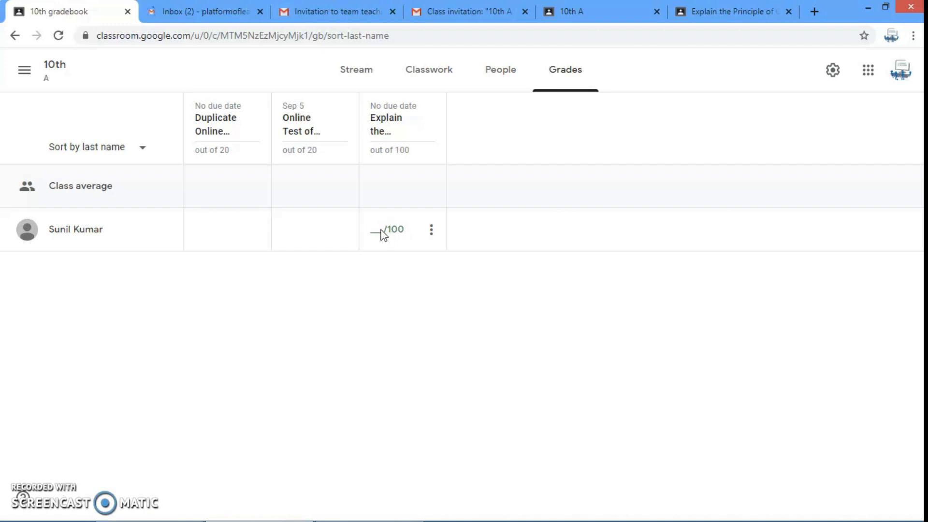
{"action": "left_click", "coordinate": [431, 231]}
{"action": "left_click", "coordinate": [319, 280]}
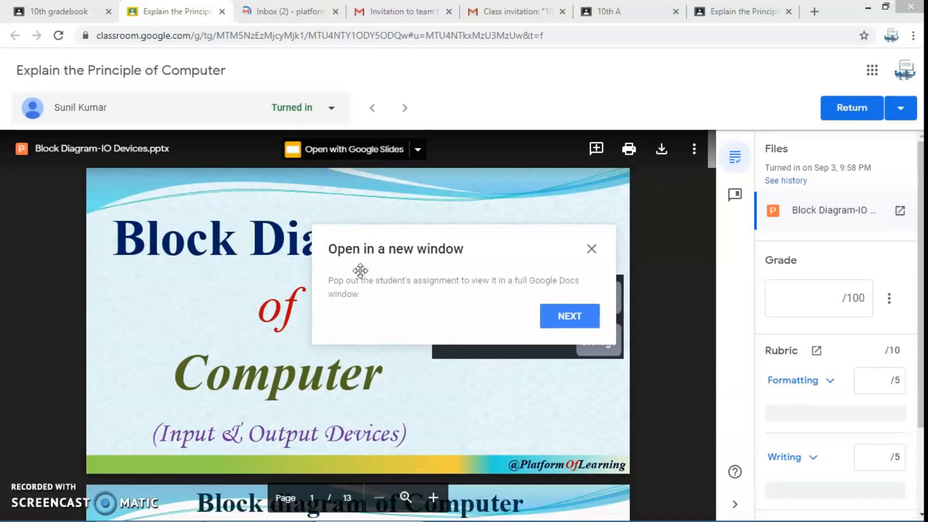
{"action": "left_click", "coordinate": [566, 329]}
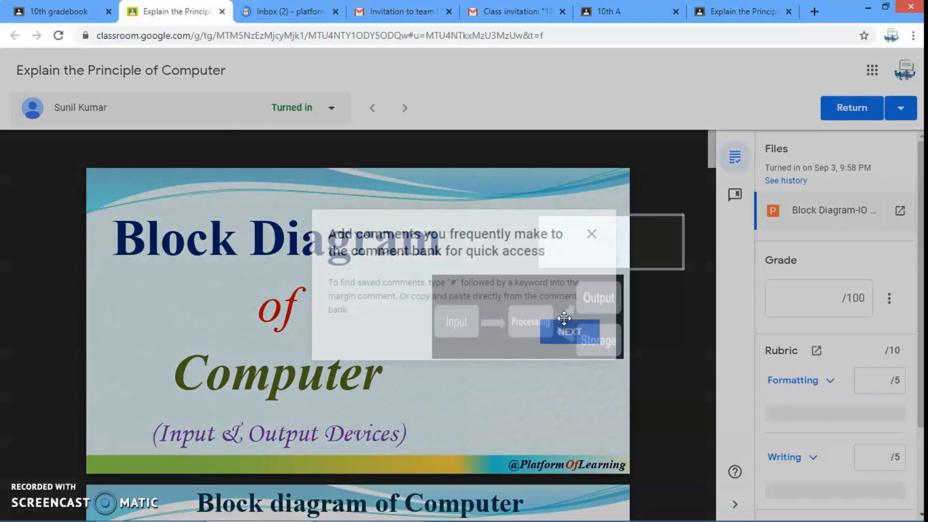
{"action": "left_click", "coordinate": [557, 342]}
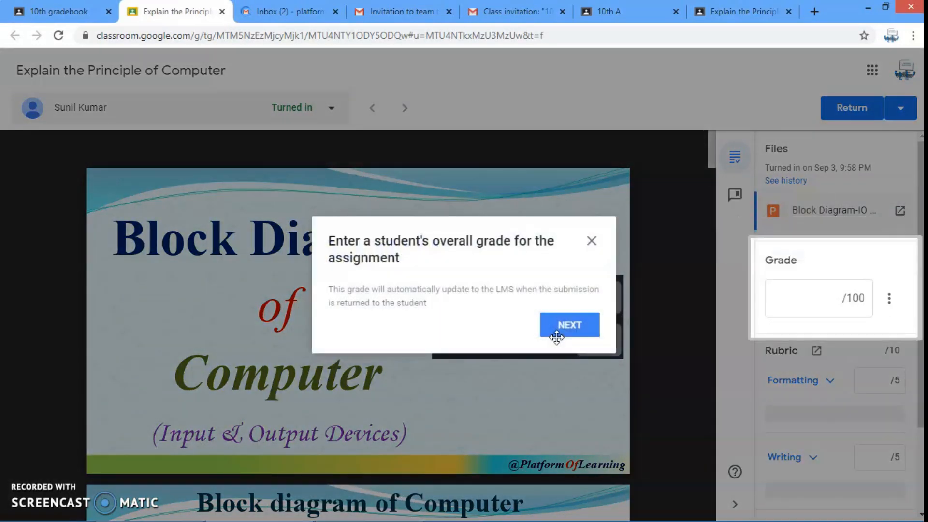
{"action": "left_click", "coordinate": [568, 341]}
{"action": "left_click", "coordinate": [569, 340]}
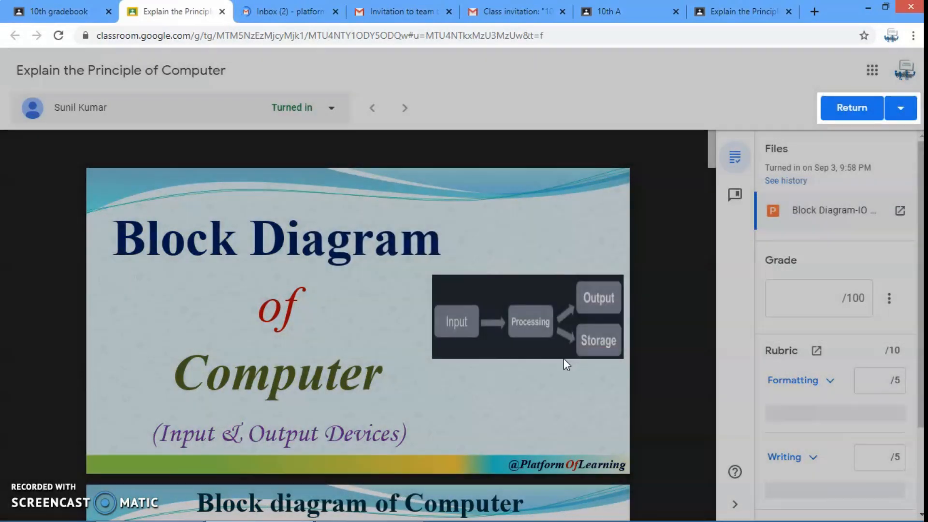
{"action": "scroll", "coordinate": [475, 314], "scroll_direction": "down", "scroll_amount": 5}
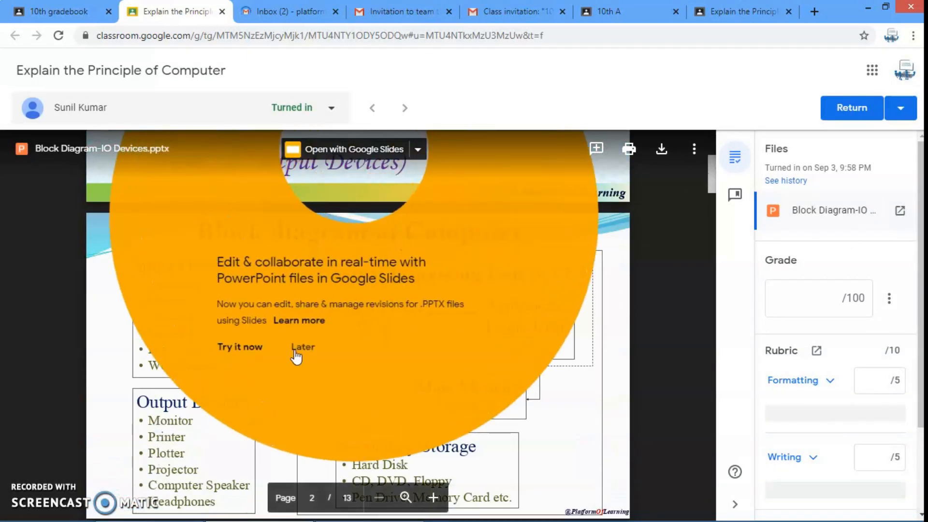
{"action": "left_click", "coordinate": [303, 346]}
{"action": "scroll", "coordinate": [444, 319], "scroll_direction": "down", "scroll_amount": 2}
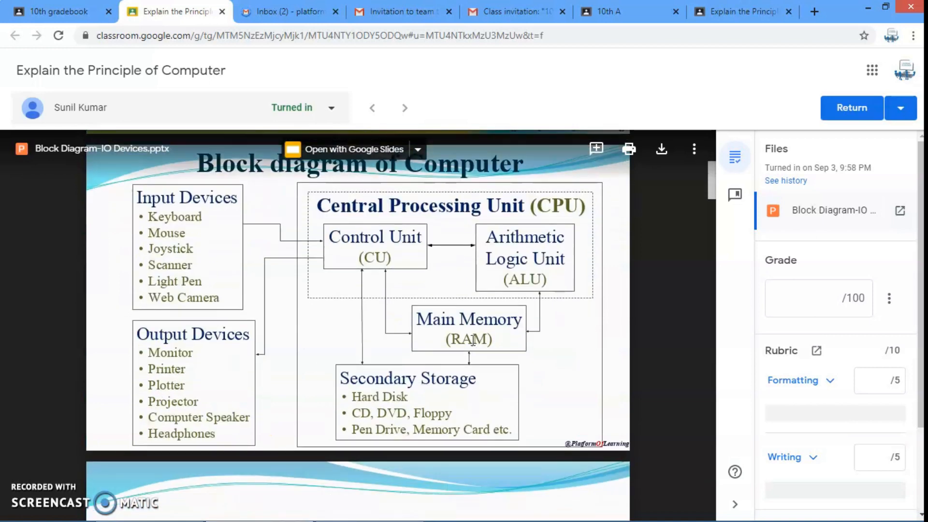
{"action": "scroll", "coordinate": [432, 200], "scroll_direction": "down", "scroll_amount": 15}
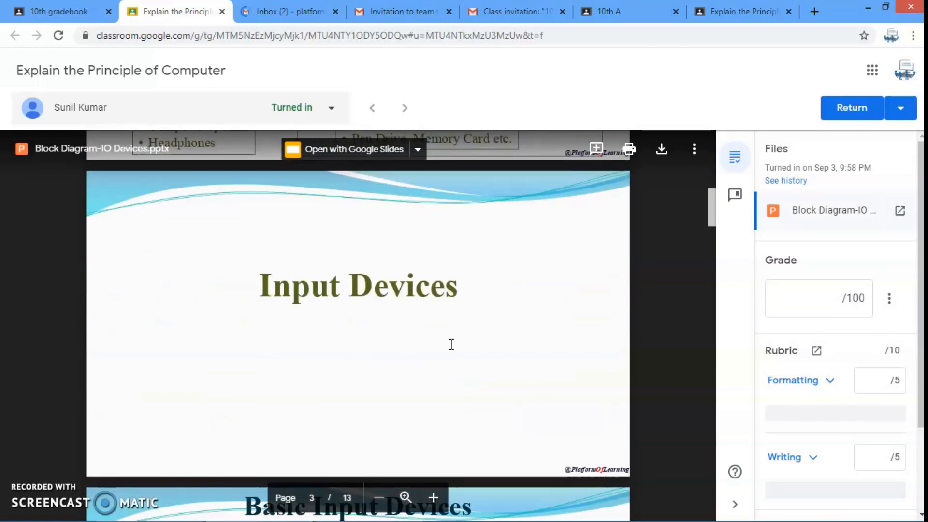
Grade the submission 80 out of 100, with rubric scores of 4 for Formatting and 4 for Writing
{"action": "left_click", "coordinate": [837, 300]}
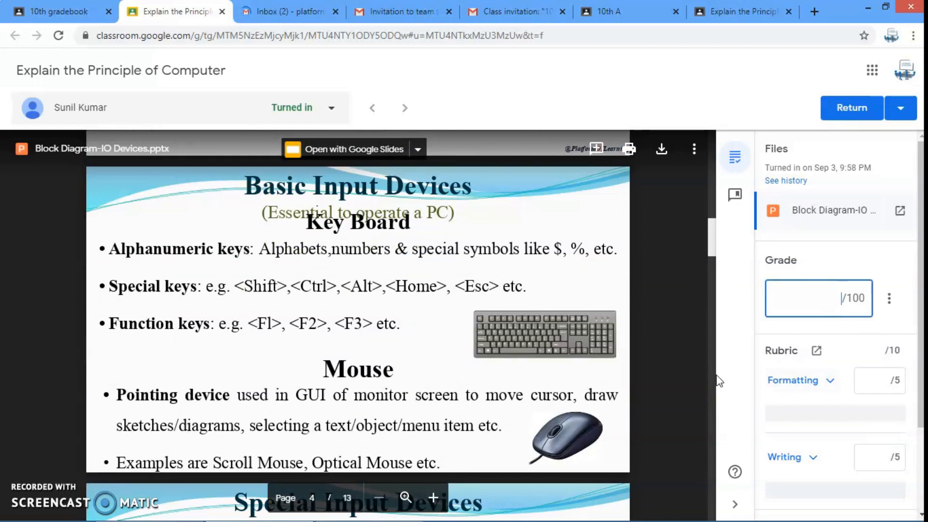
{"action": "type", "text": "80"}
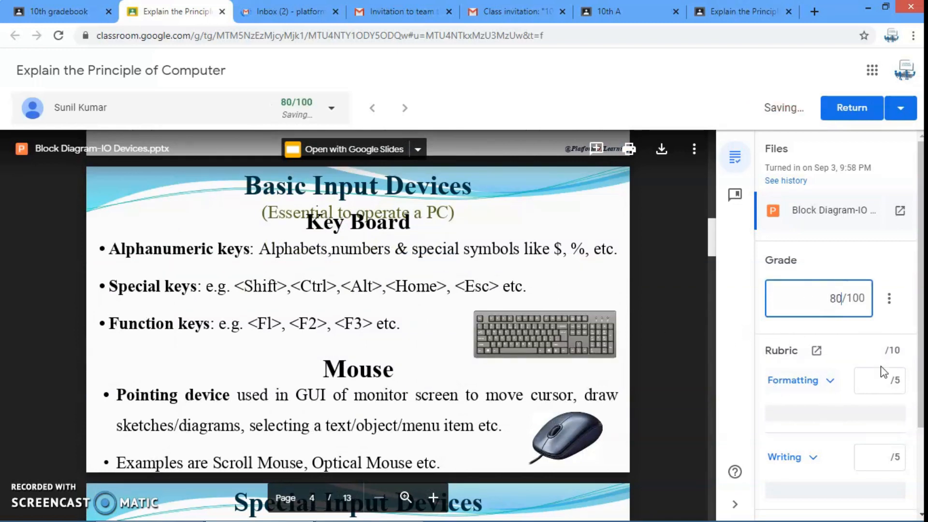
{"action": "left_click", "coordinate": [877, 379]}
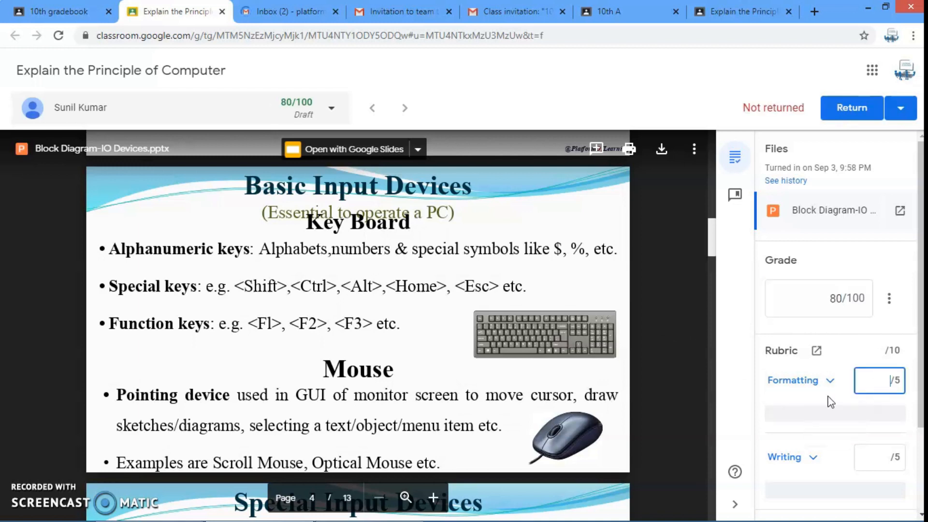
{"action": "type", "text": "4"}
{"action": "scroll", "coordinate": [886, 406], "scroll_direction": "down", "scroll_amount": 2}
{"action": "left_click", "coordinate": [872, 387]}
{"action": "type", "text": "4"}
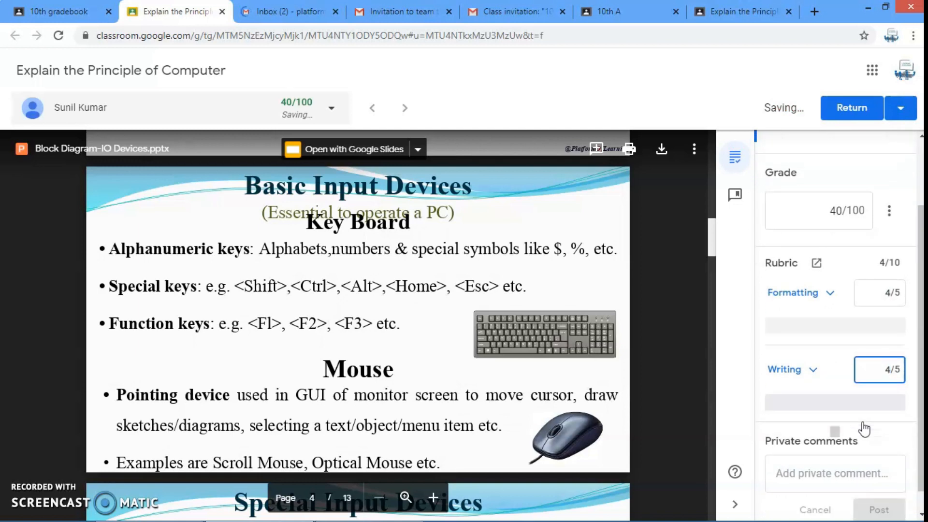
Post the private comment "Excellent.." on the student's submission
{"action": "scroll", "coordinate": [863, 430], "scroll_direction": "down", "scroll_amount": 2}
{"action": "left_click", "coordinate": [826, 452]}
{"action": "type", "text": "E"}
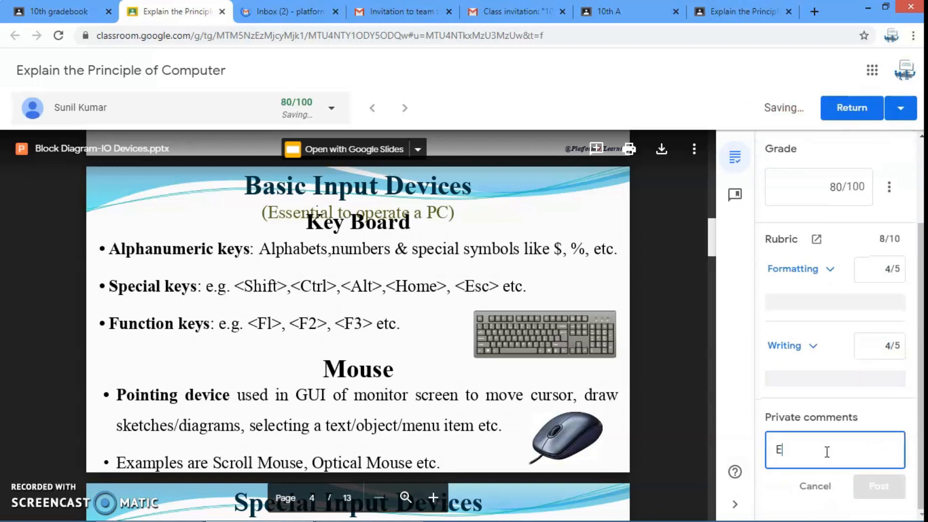
{"action": "type", "text": "xcellent.."}
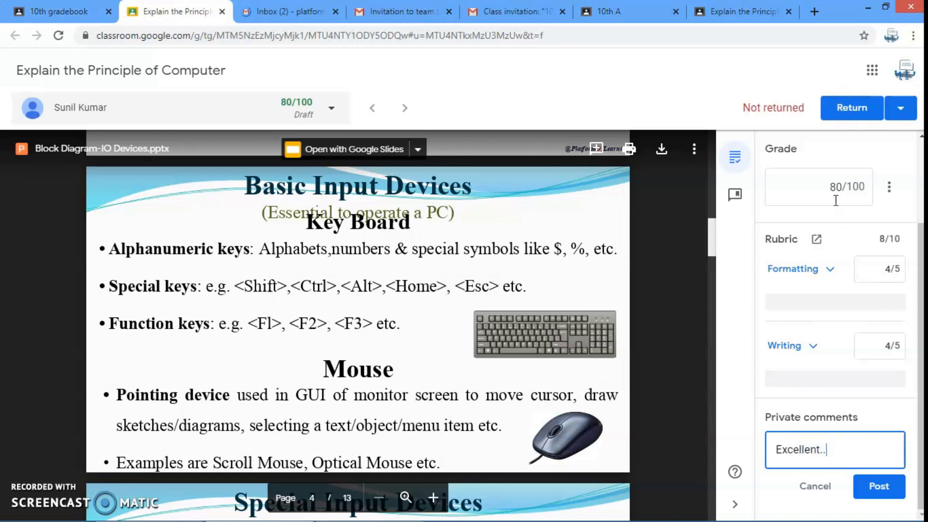
{"action": "left_click", "coordinate": [877, 488]}
{"action": "scroll", "coordinate": [830, 355], "scroll_direction": "down", "scroll_amount": 1}
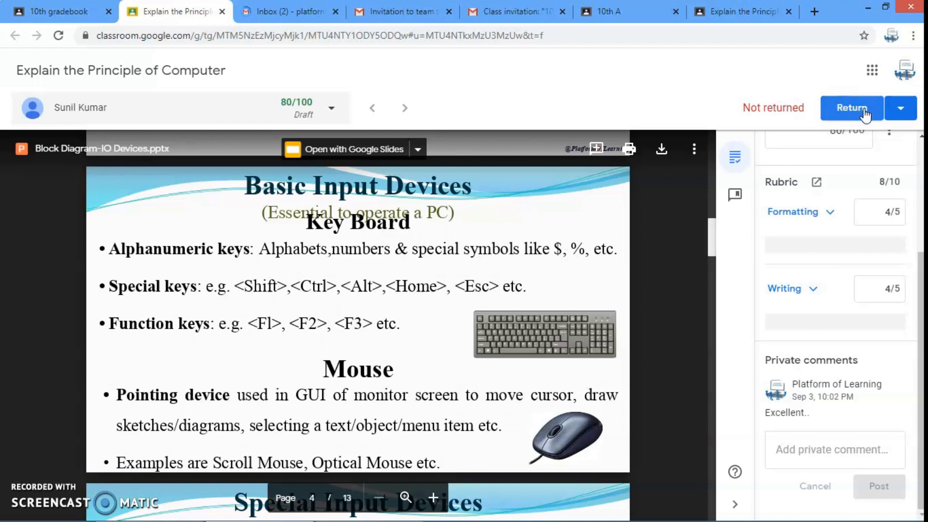
Return this graded submission to the student
{"action": "left_click", "coordinate": [899, 107]}
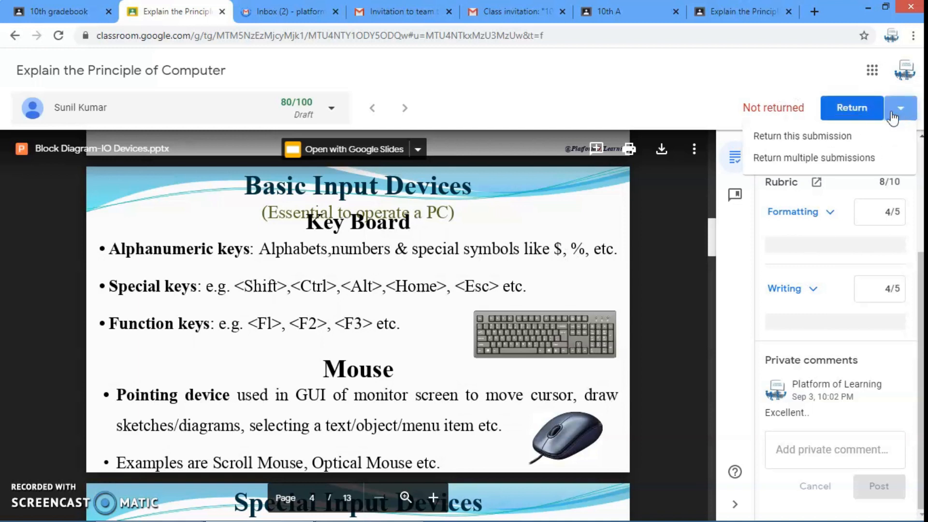
{"action": "left_click", "coordinate": [821, 142]}
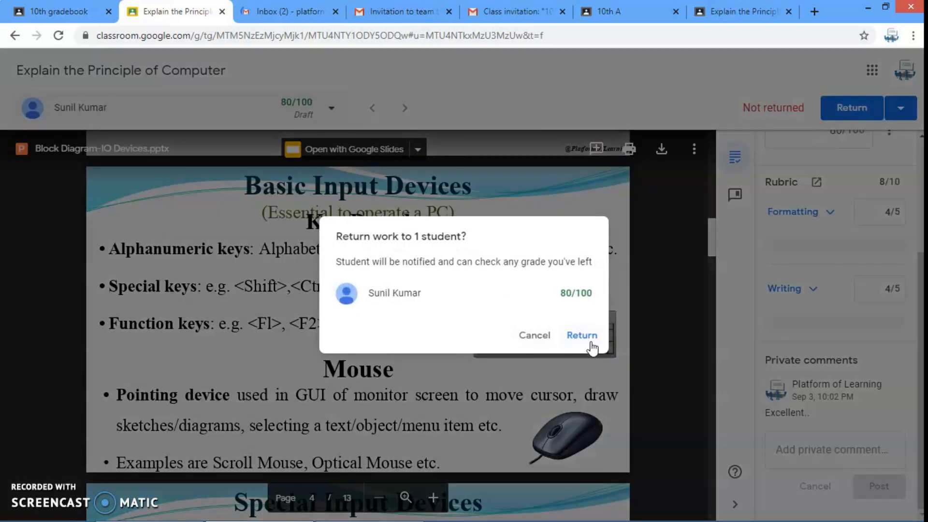
{"action": "left_click", "coordinate": [585, 337]}
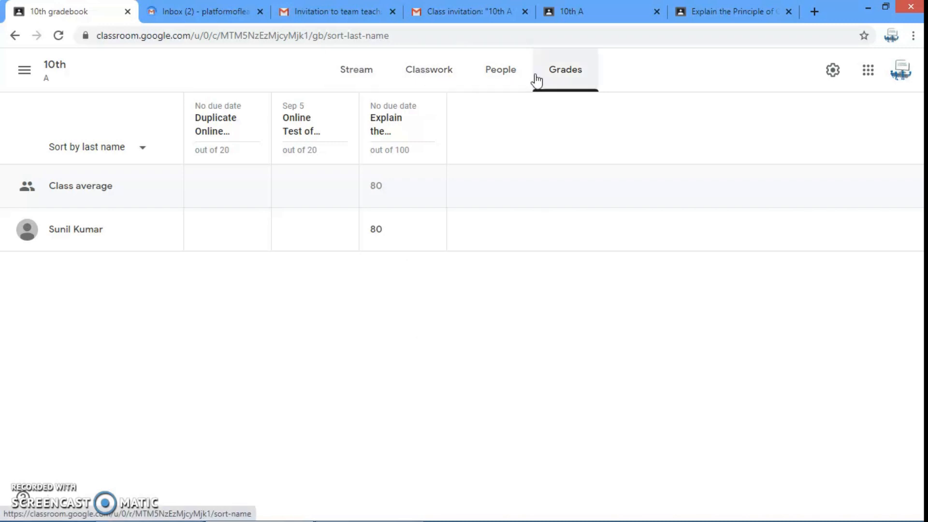
Revisit the class stream and the classwork list
{"action": "left_click", "coordinate": [360, 81]}
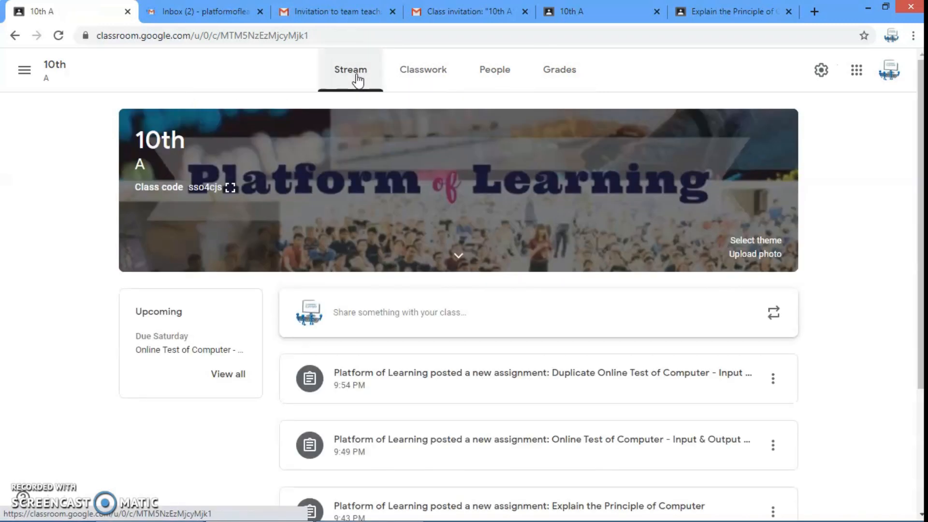
{"action": "left_click", "coordinate": [429, 73]}
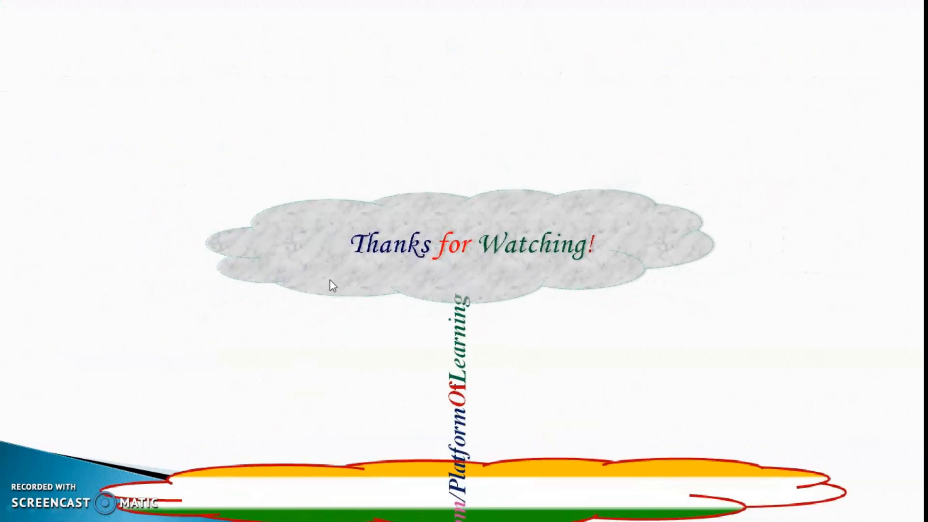